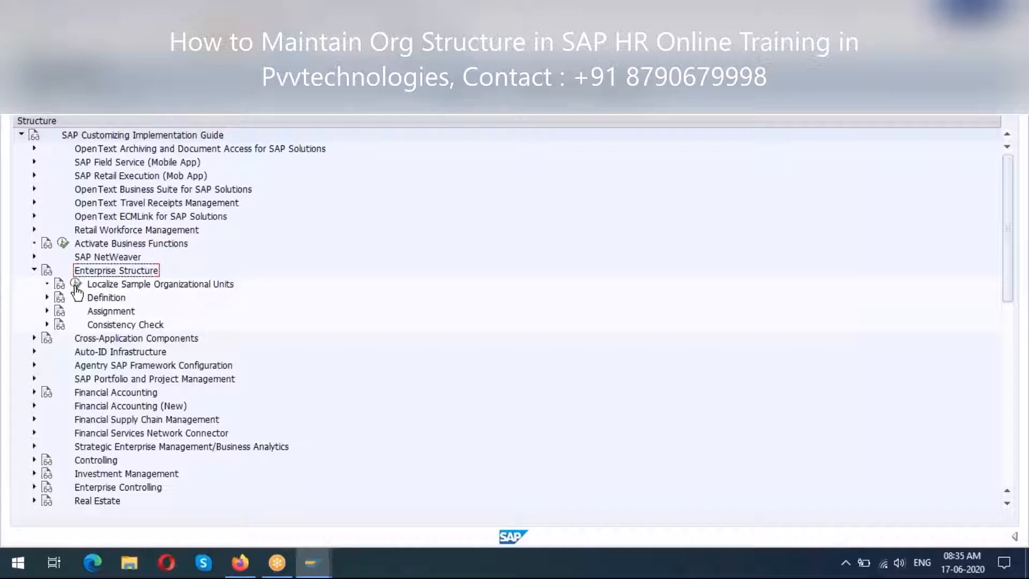
- Expand Definition and its Financial Accounting node under Enterprise Structure in the implementation guide
{"action": "left_click", "coordinate": [147, 287]}
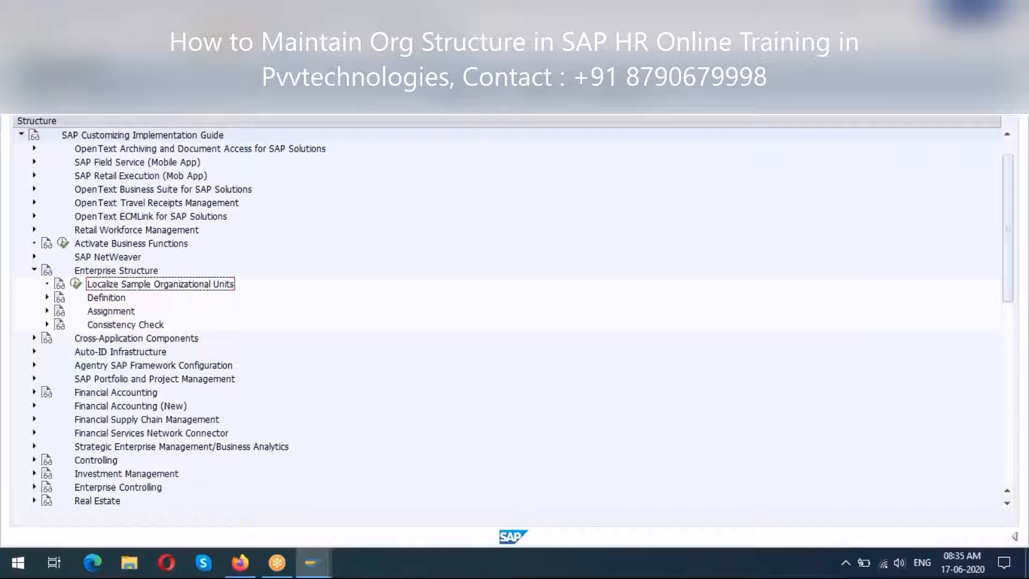
{"action": "left_click", "coordinate": [58, 300]}
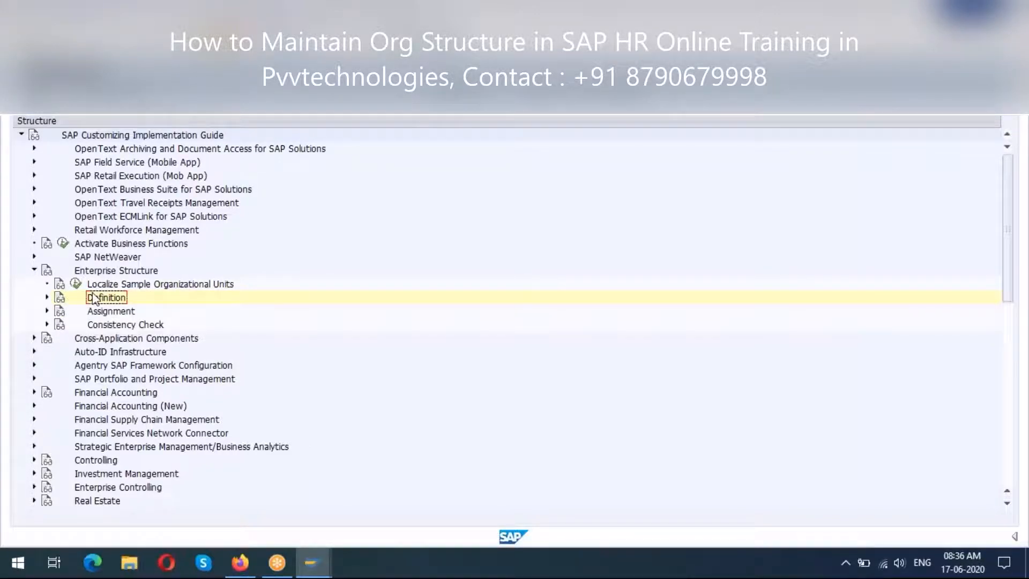
{"action": "left_click", "coordinate": [48, 298]}
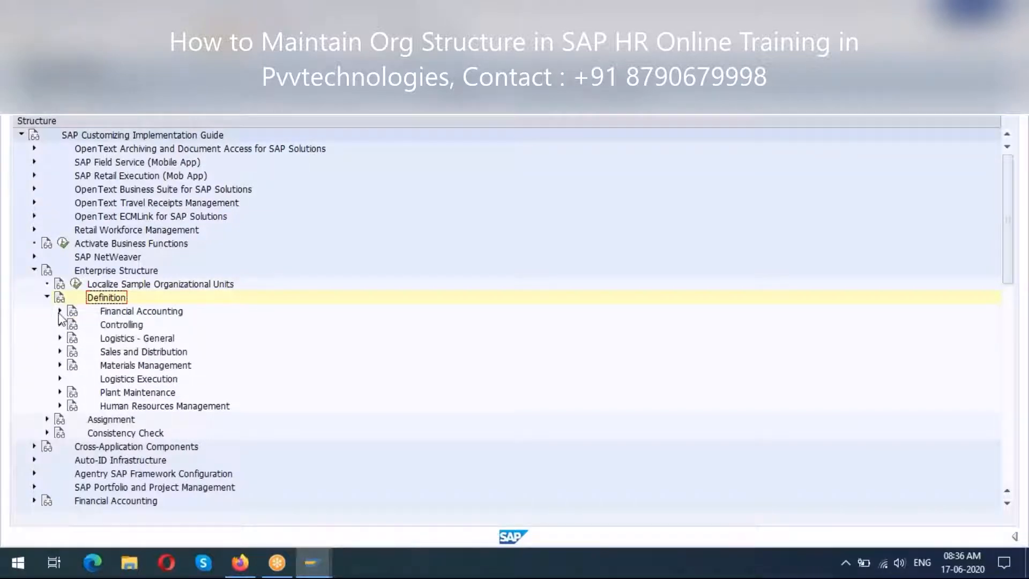
{"action": "left_click", "coordinate": [60, 312]}
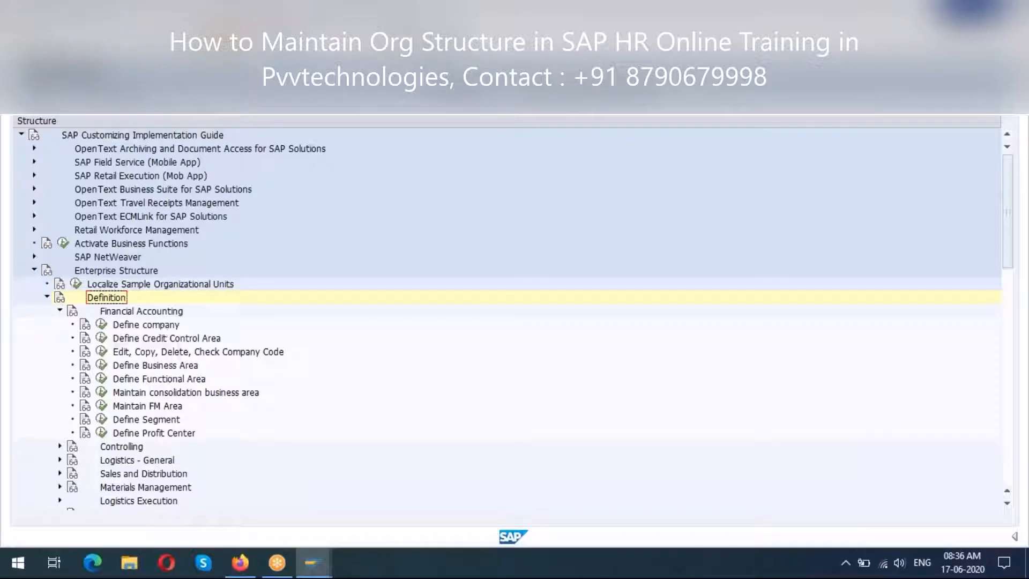
- Read the documentation of the Define company activity, including the note on commercial law, and close it
{"action": "left_click", "coordinate": [84, 325]}
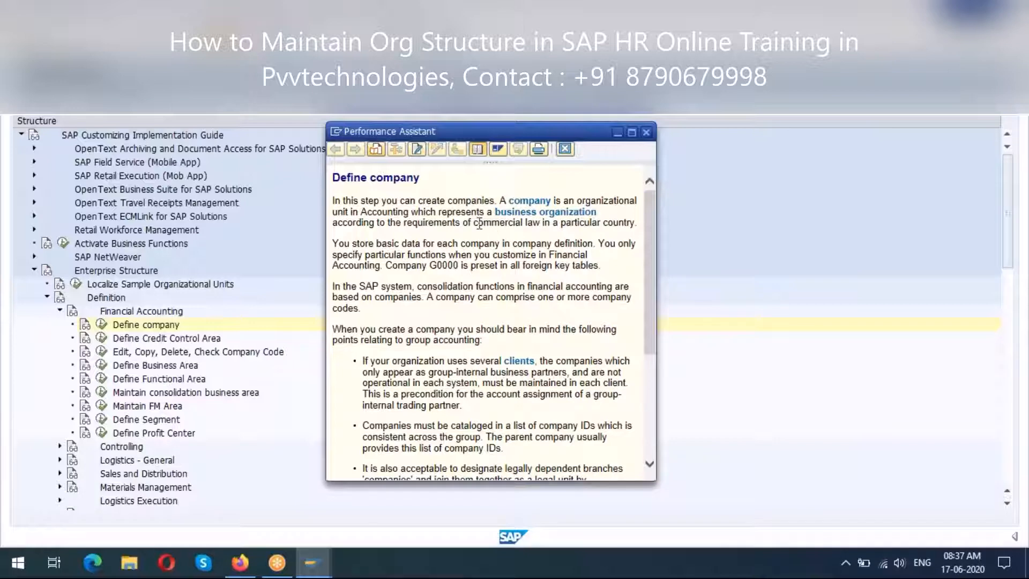
{"action": "left_click_drag", "start_coordinate": [473, 223], "coordinate": [548, 227]}
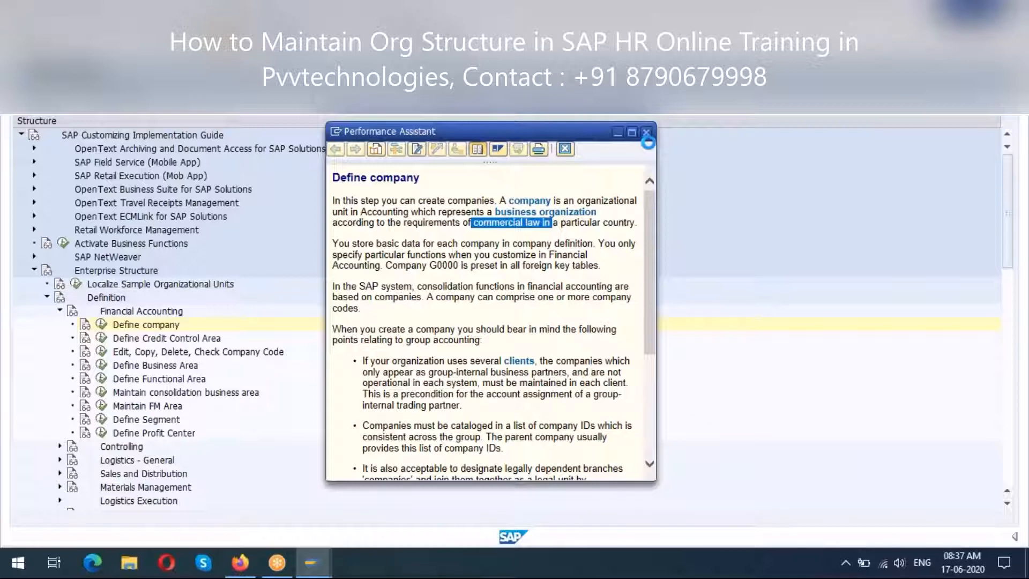
{"action": "left_click", "coordinate": [646, 133]}
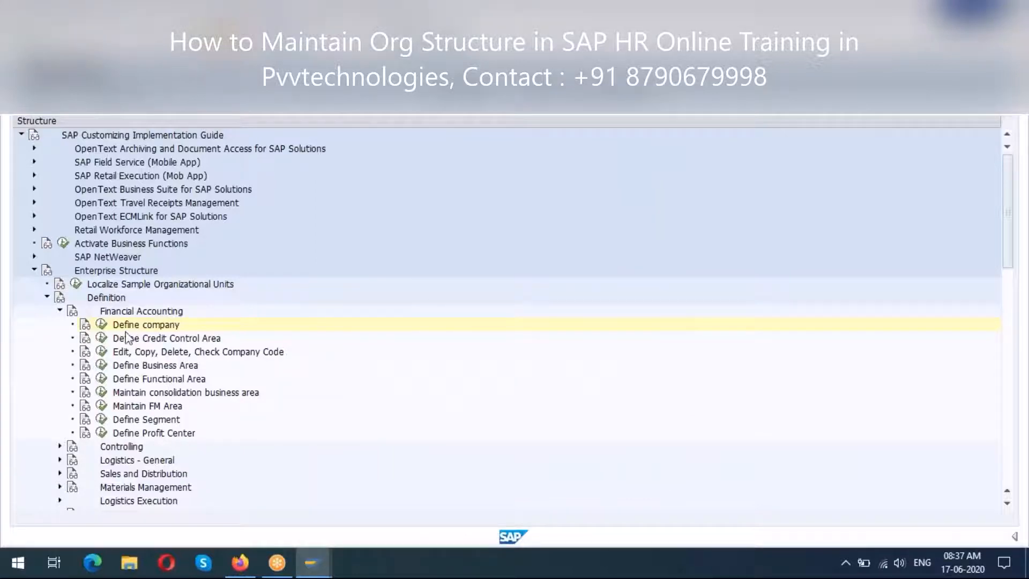
{"action": "left_click", "coordinate": [101, 324]}
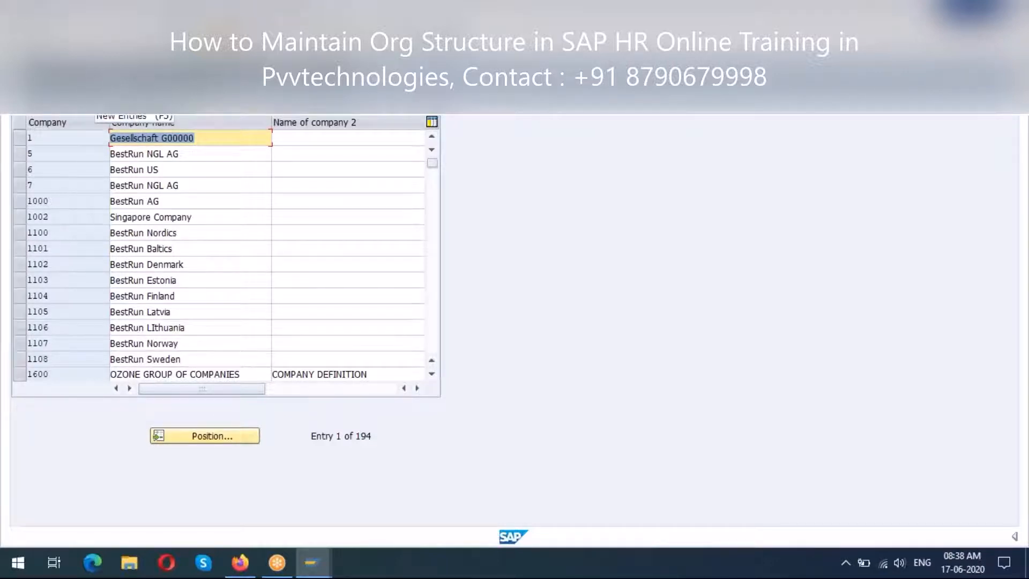
{"action": "left_click", "coordinate": [96, 95]}
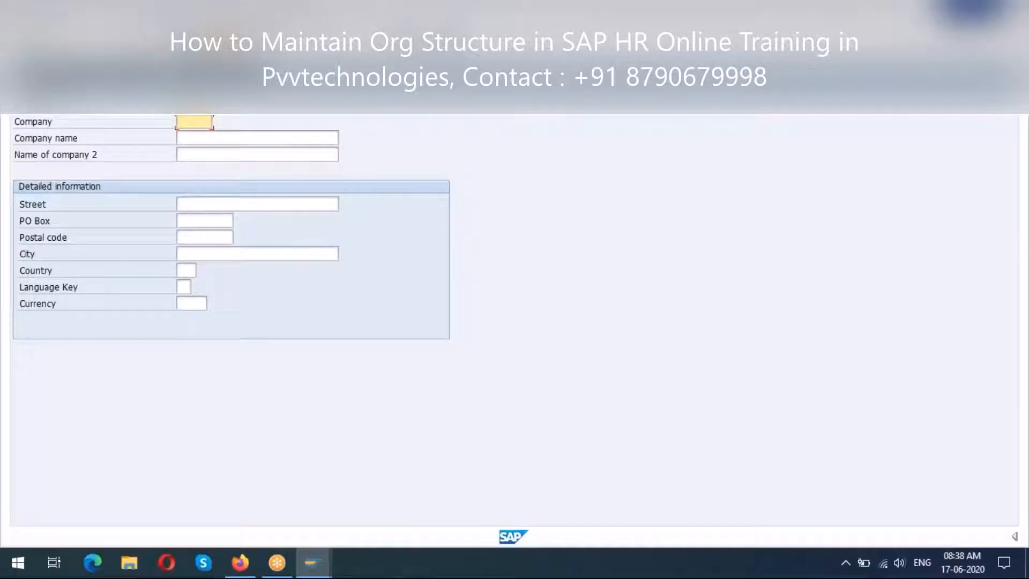
{"action": "key", "text": "F3"}
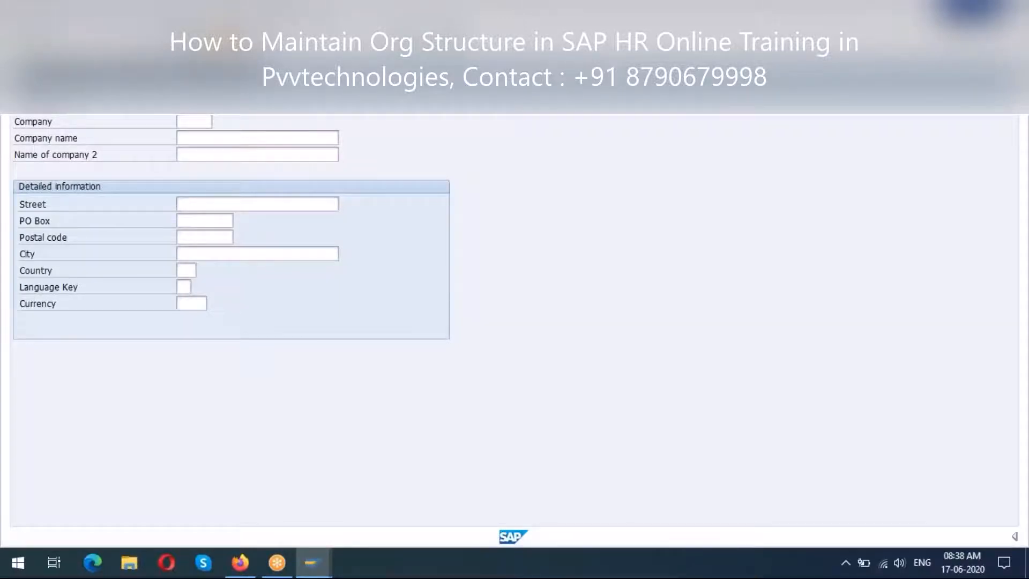
{"action": "key", "text": "F3"}
{"action": "key", "text": "F3"}
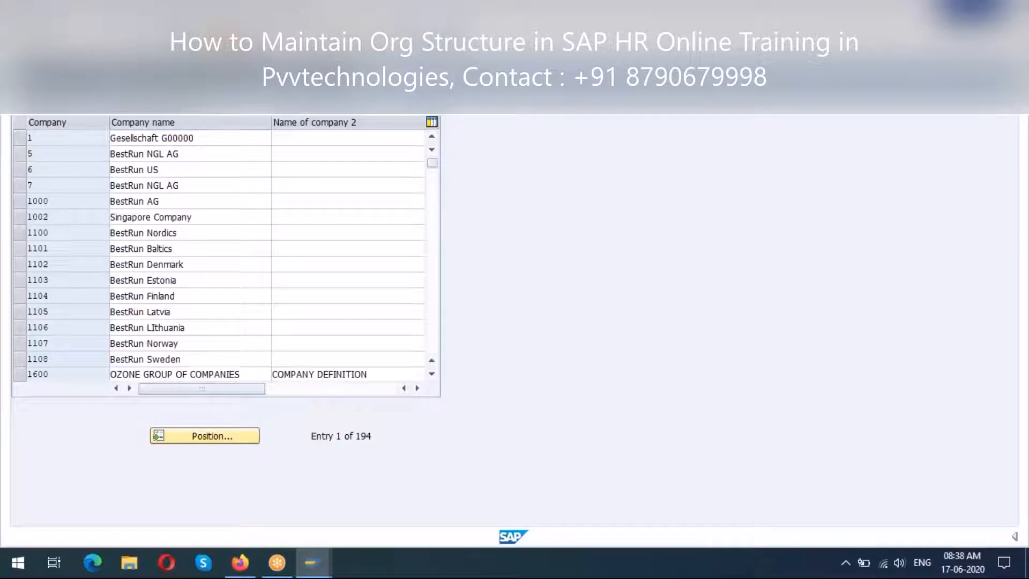
{"action": "key", "text": "F3"}
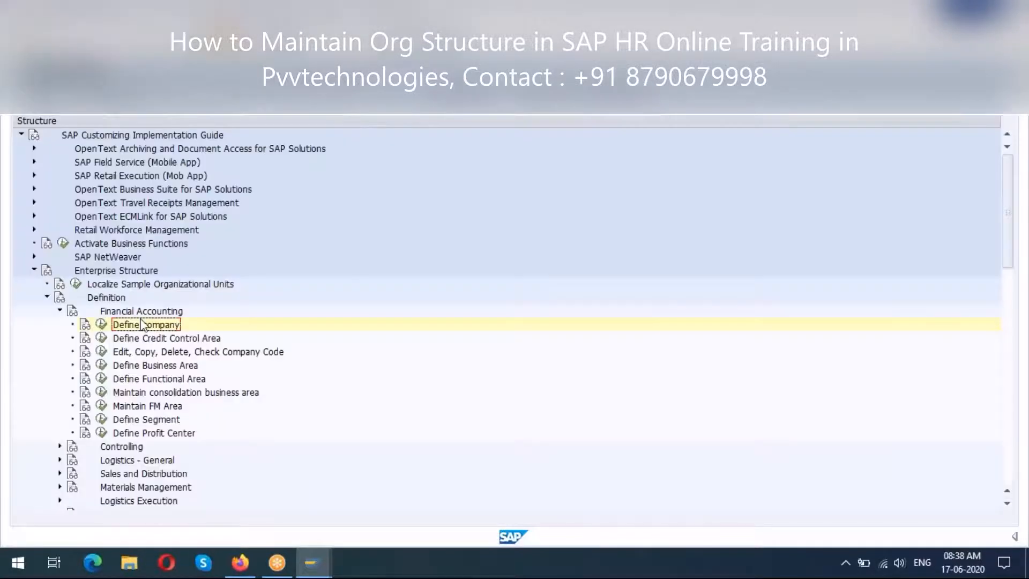
- Run the Define company activity under Financial Accounting and start a new company entry
{"action": "left_click", "coordinate": [102, 325]}
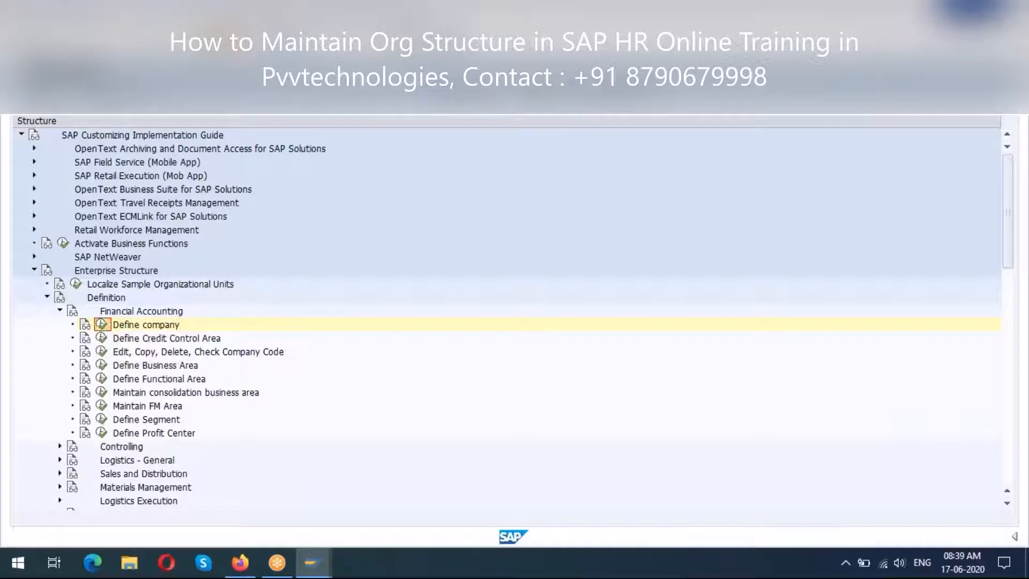
{"action": "left_click", "coordinate": [101, 325]}
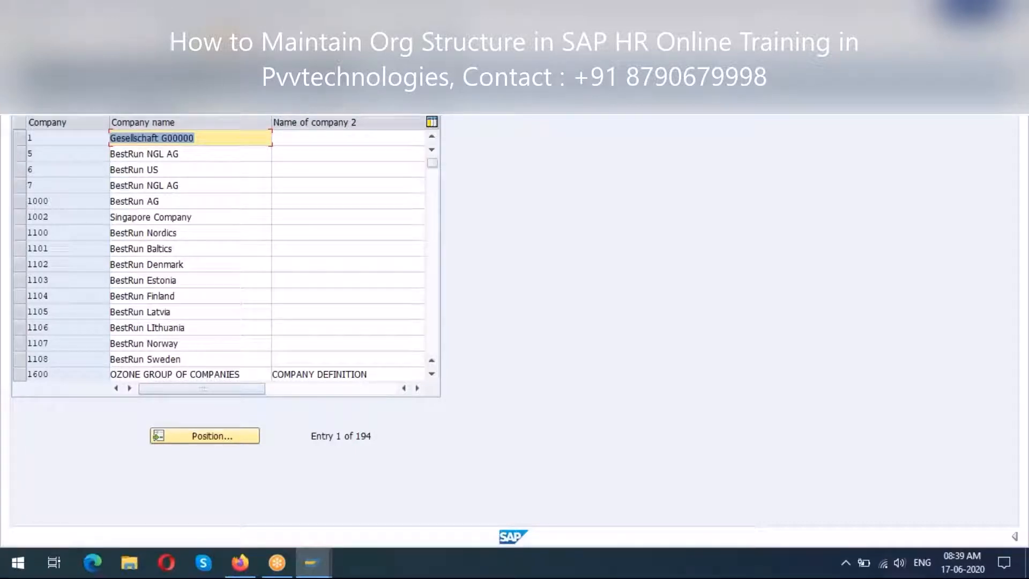
{"action": "key", "text": "F5"}
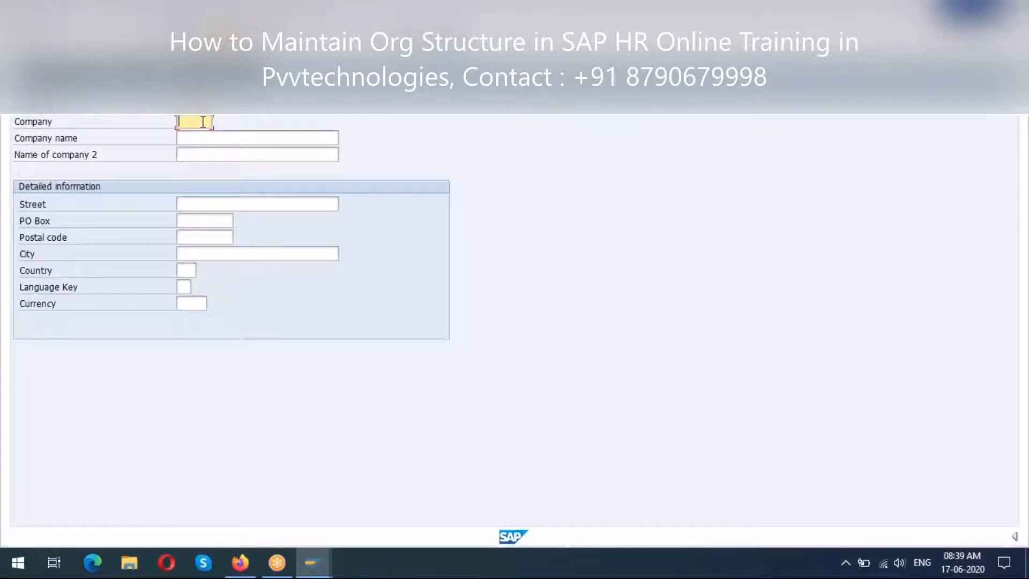
- Enter INTELI as the company ID and INTEL INDIA LIMITED as the company name
{"action": "type", "text": "o"}
{"action": "key", "text": "BackSpace"}
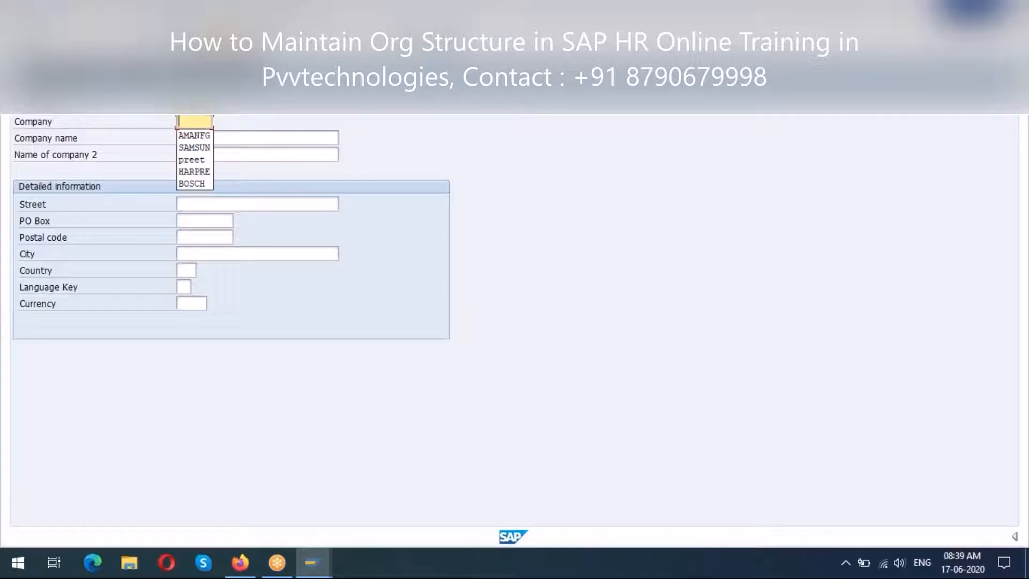
{"action": "type", "text": "1"}
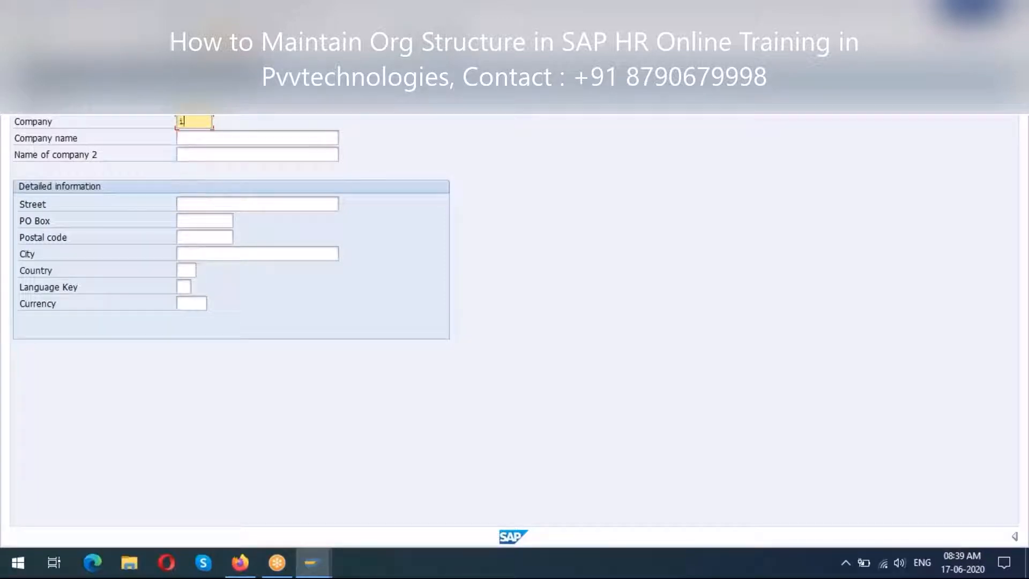
{"action": "type", "text": "n"}
{"action": "key", "text": "BackSpace"}
{"action": "key", "text": "BackSpace"}
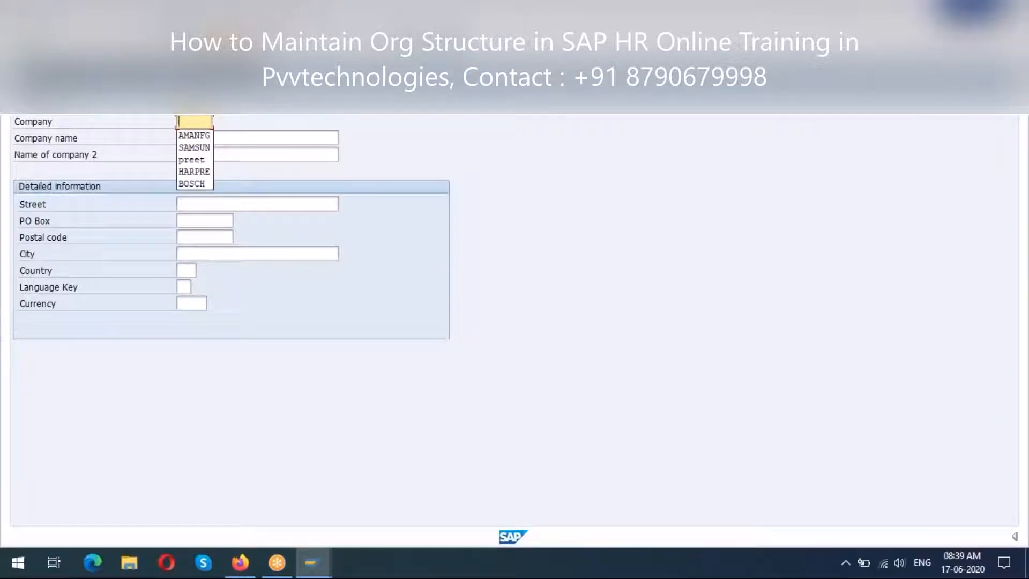
{"action": "type", "text": "INTELI"}
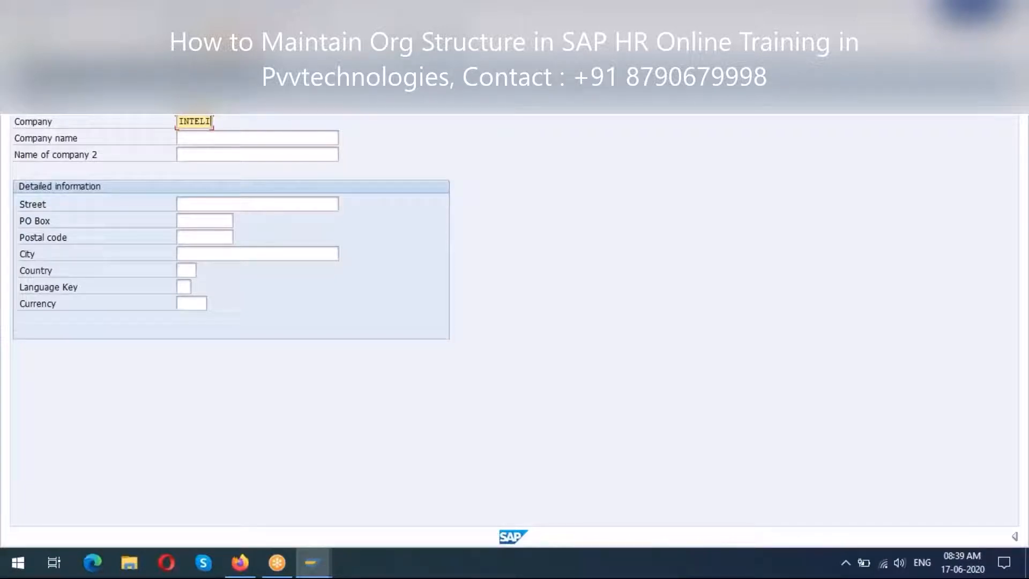
{"action": "left_click", "coordinate": [303, 138]}
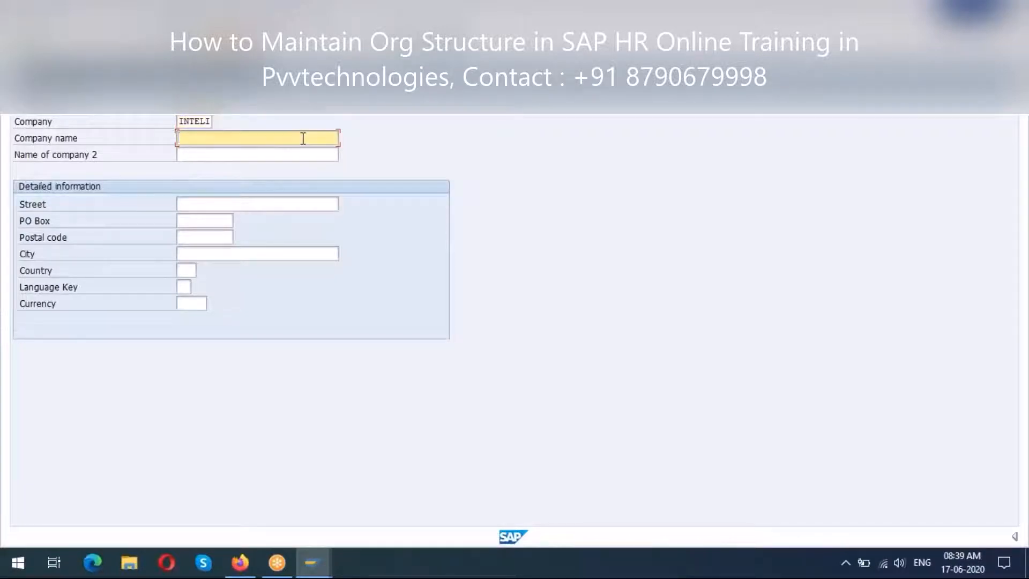
{"action": "type", "text": "INTEL INDIA LIMITED"}
- Enter INTEL INDIA PVT LIMITED as the second company name
{"action": "left_click", "coordinate": [281, 155]}
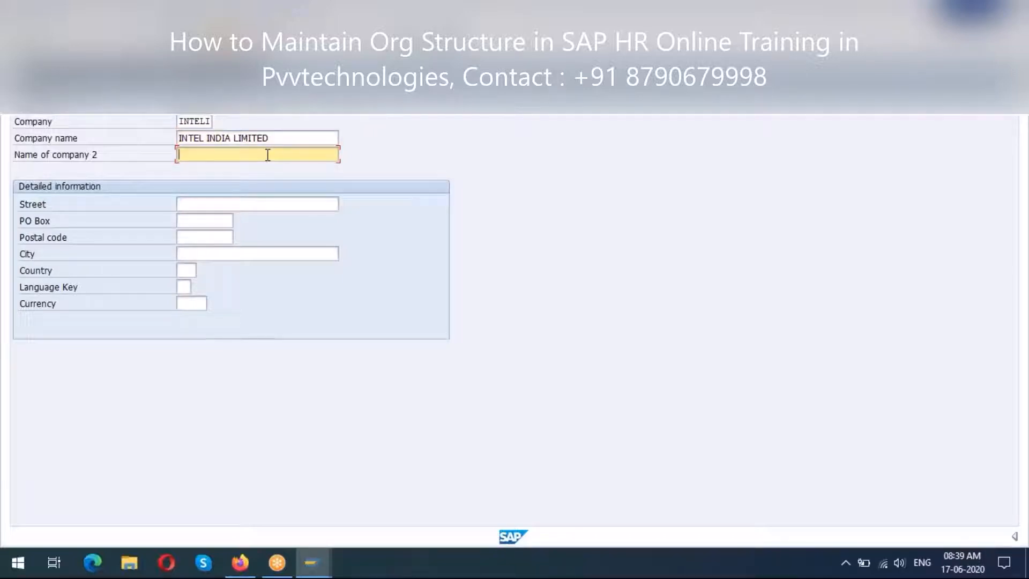
{"action": "type", "text": "INTEL INFIA"}
{"action": "key", "text": "BackSpace"}
{"action": "key", "text": "BackSpace"}
{"action": "key", "text": "BackSpace"}
{"action": "type", "text": "DIA PR"}
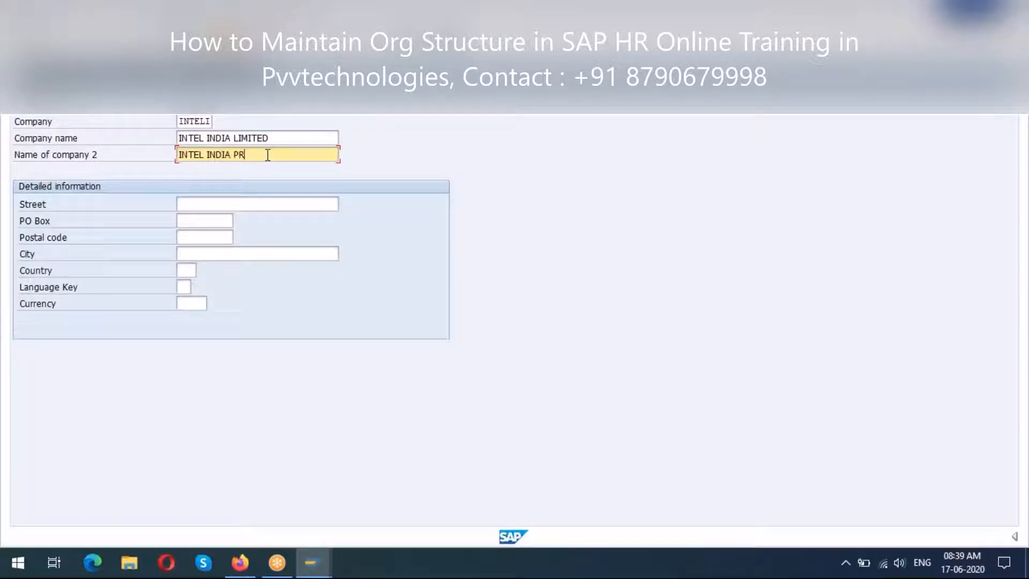
{"action": "key", "text": "BackSpace"}
{"action": "type", "text": "VT LIMITED"}
{"action": "left_click_drag", "start_coordinate": [233, 154], "coordinate": [247, 154]}
{"action": "left_click_drag", "start_coordinate": [247, 154], "coordinate": [296, 154]}
{"action": "left_click", "coordinate": [299, 154]}
{"action": "left_click_drag", "start_coordinate": [234, 154], "coordinate": [251, 155]}
{"action": "left_click", "coordinate": [338, 135]}
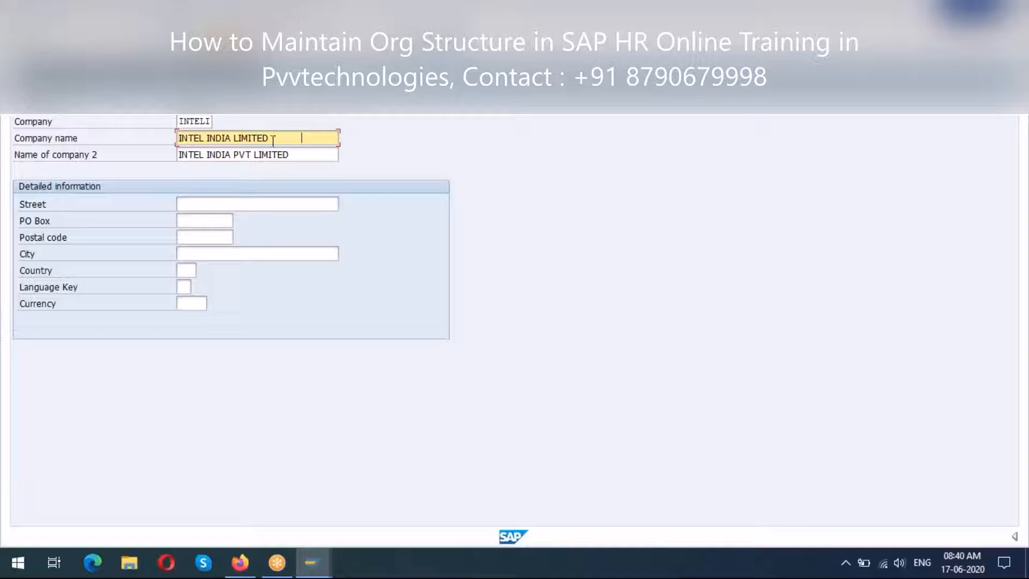
- Change the second company name to INTEL INDIA PRIVATE LIMITED
{"action": "left_click", "coordinate": [234, 155]}
{"action": "left_click_drag", "start_coordinate": [248, 152], "coordinate": [310, 155]}
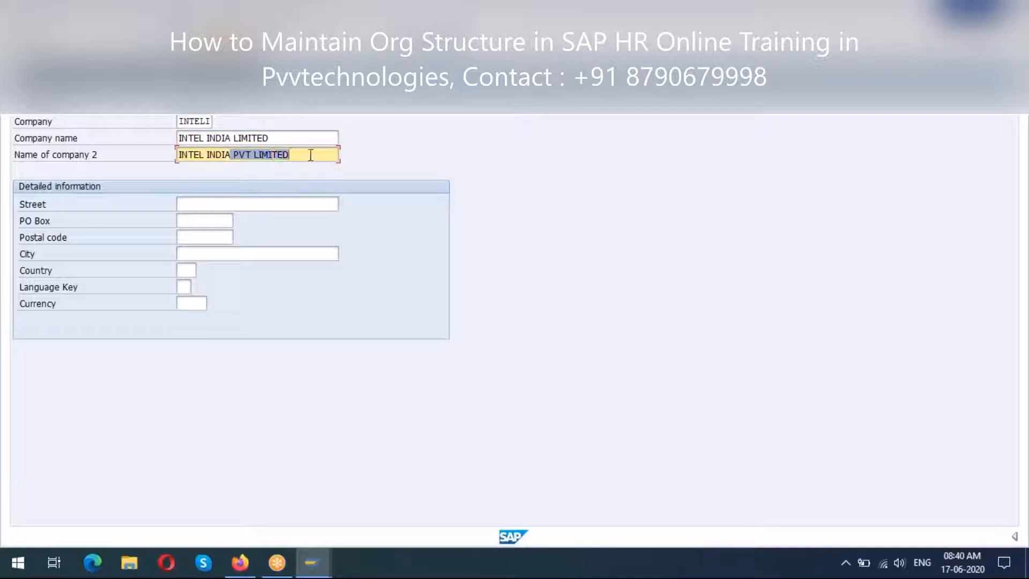
{"action": "type", "text": "PRVI"}
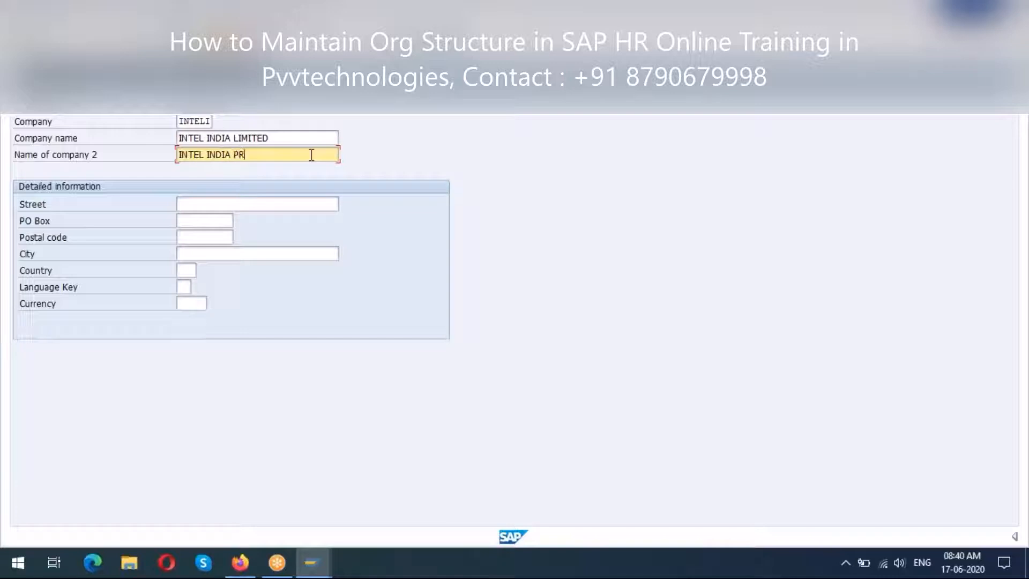
{"action": "key", "text": "BackSpace"}
{"action": "key", "text": "BackSpace"}
{"action": "key", "text": "BackSpace"}
{"action": "type", "text": "IV"}
{"action": "key", "text": "BackSpace"}
{"action": "key", "text": "BackSpace"}
{"action": "type", "text": "RIVATE LIMITED"}
{"action": "left_click", "coordinate": [317, 158]}
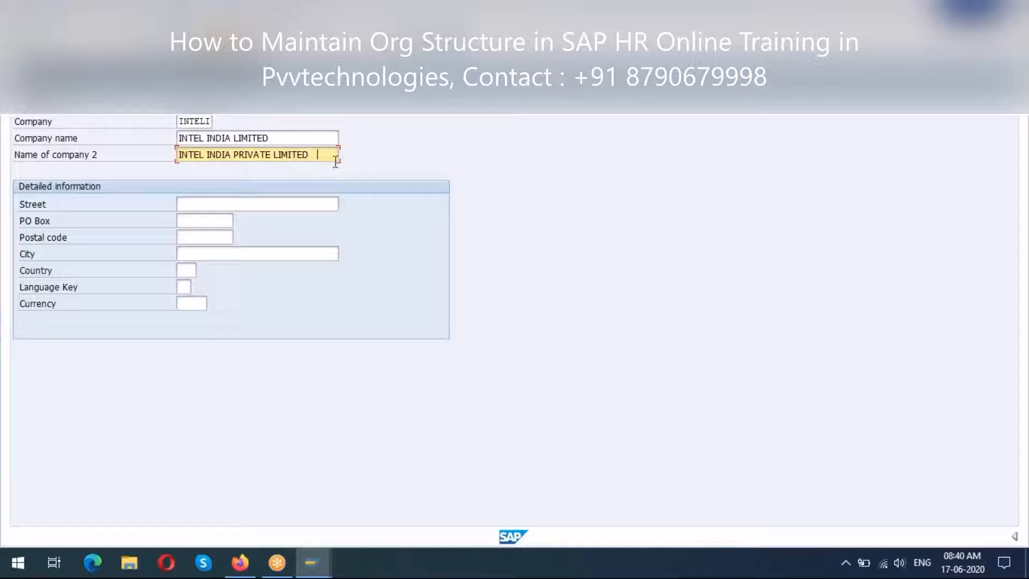
{"action": "left_click", "coordinate": [295, 139]}
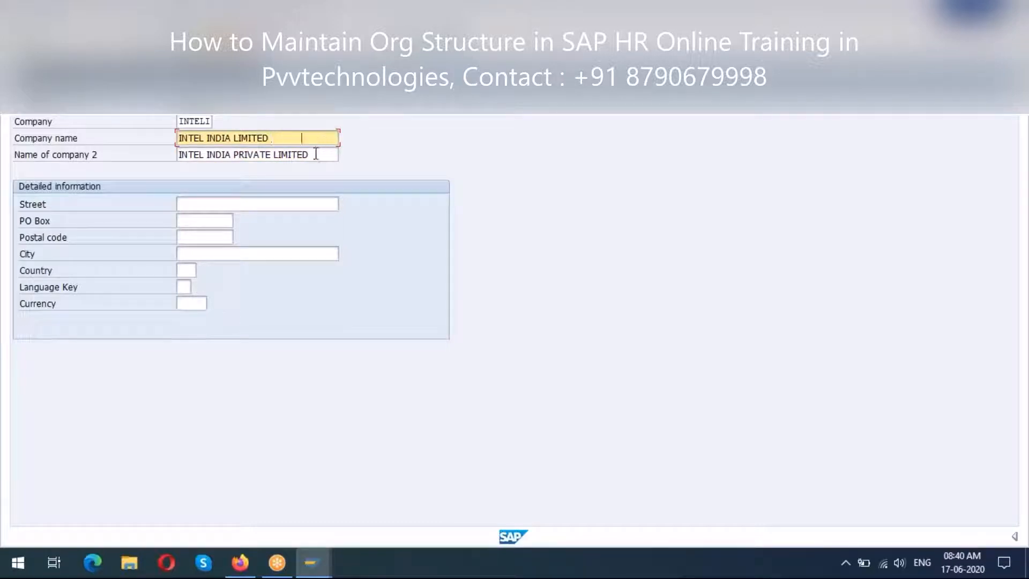
{"action": "left_click", "coordinate": [321, 156]}
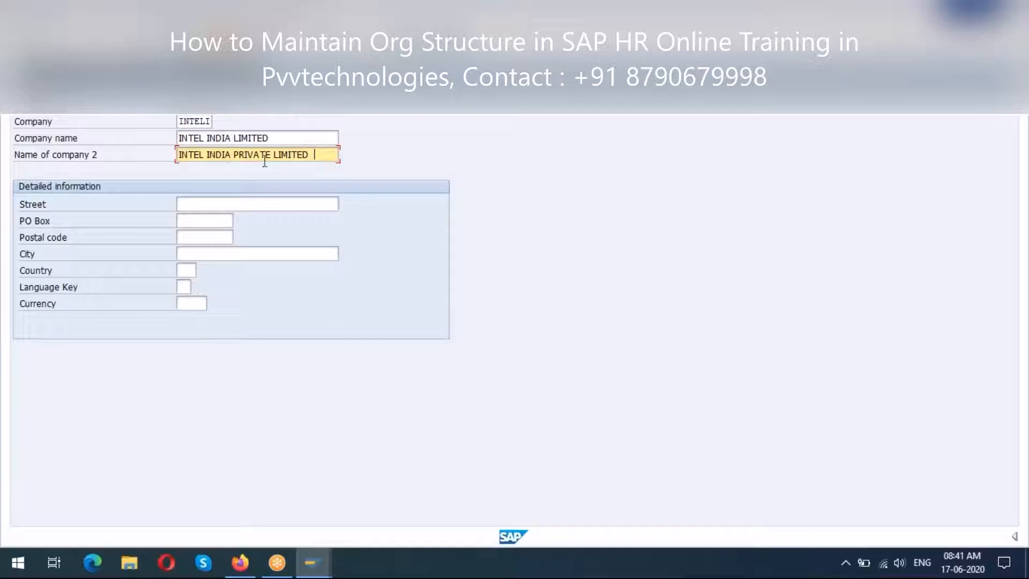
{"action": "left_click_drag", "start_coordinate": [239, 155], "coordinate": [280, 155]}
- Fill in the company's street, PO box and postal code in the detailed information
{"action": "left_click", "coordinate": [195, 204]}
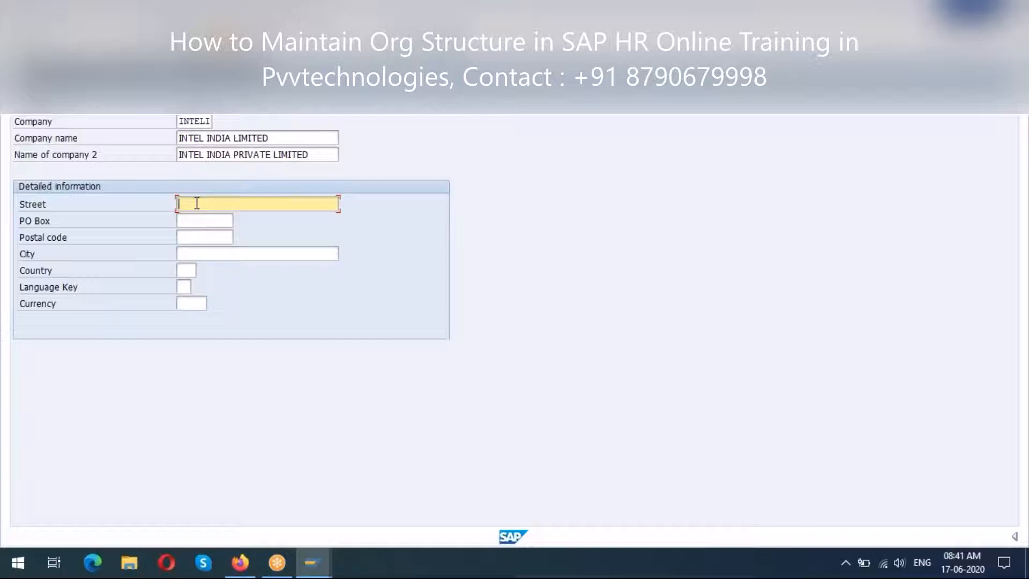
{"action": "type", "text": "WHITE FIE"}
{"action": "key", "text": "BackSpace"}
{"action": "type", "text": "ELD"}
{"action": "left_click", "coordinate": [189, 221]}
{"action": "type", "text": "100"}
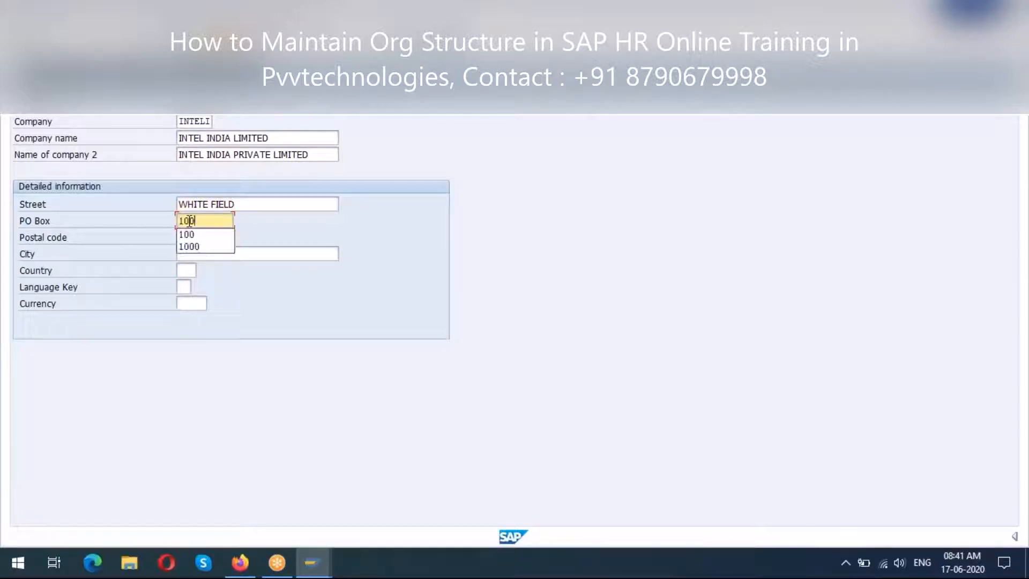
{"action": "left_click", "coordinate": [196, 235]}
{"action": "left_click", "coordinate": [201, 236]}
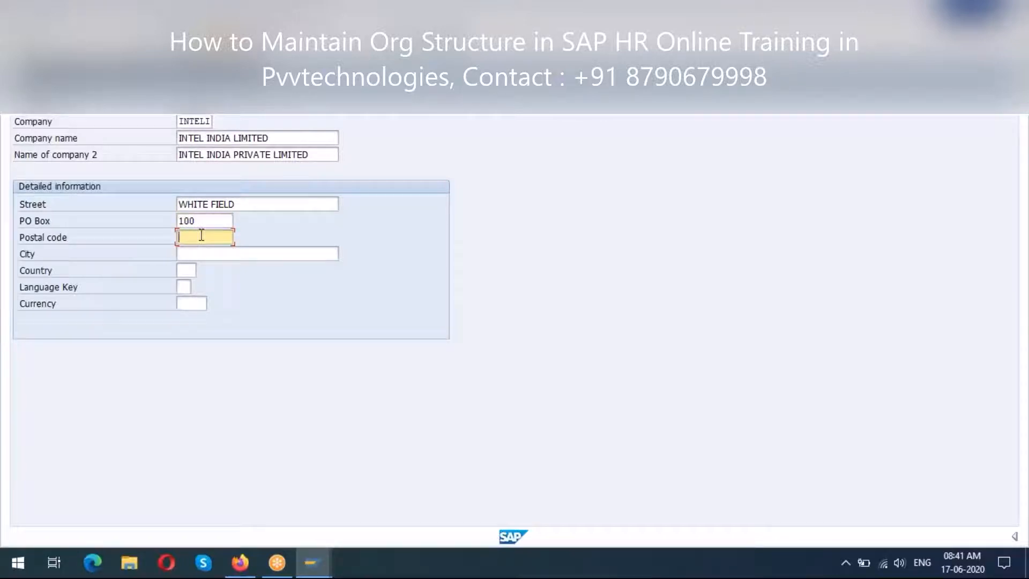
{"action": "type", "text": "500"}
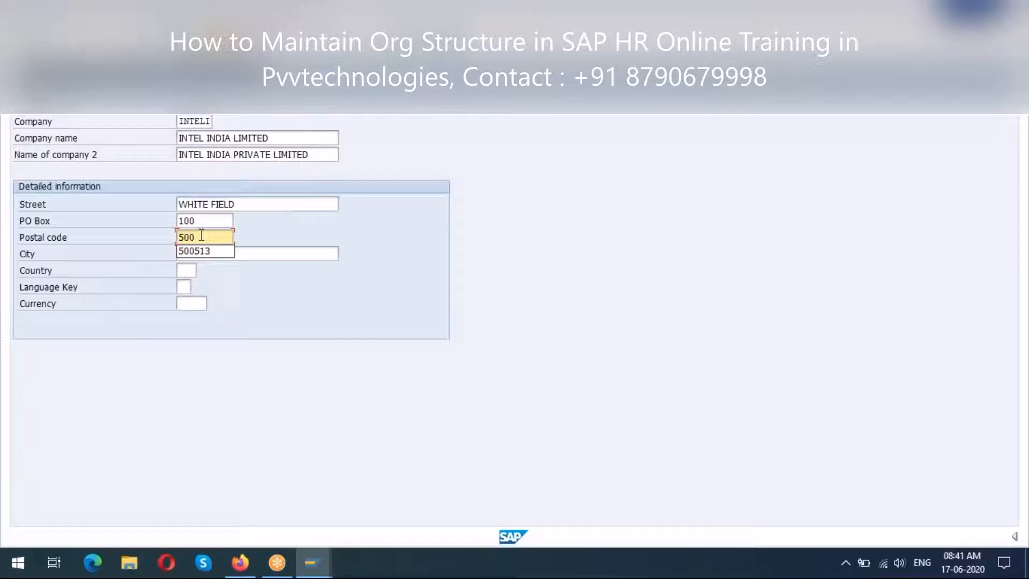
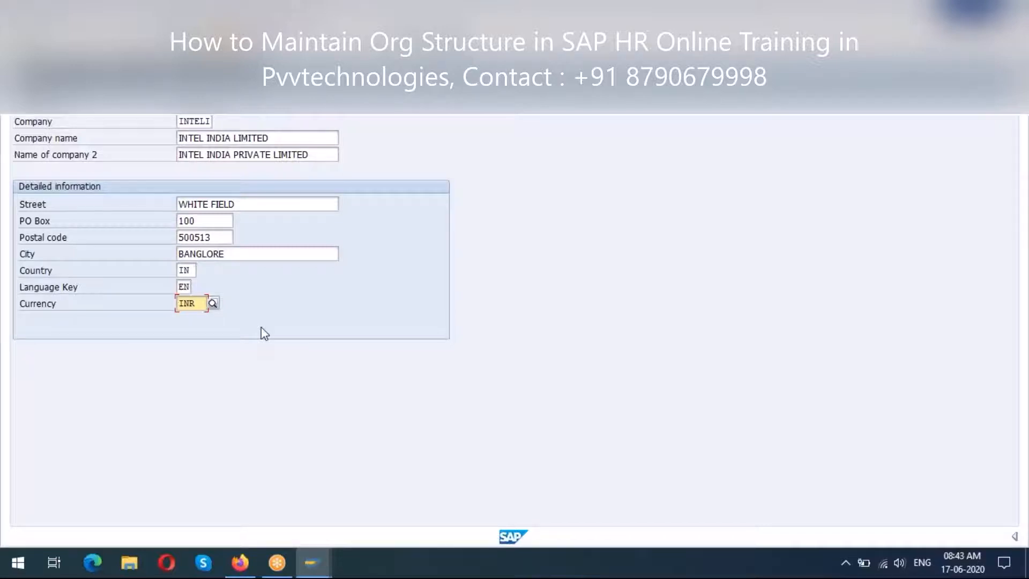
{"action": "left_click_drag", "start_coordinate": [230, 236], "coordinate": [124, 240]}
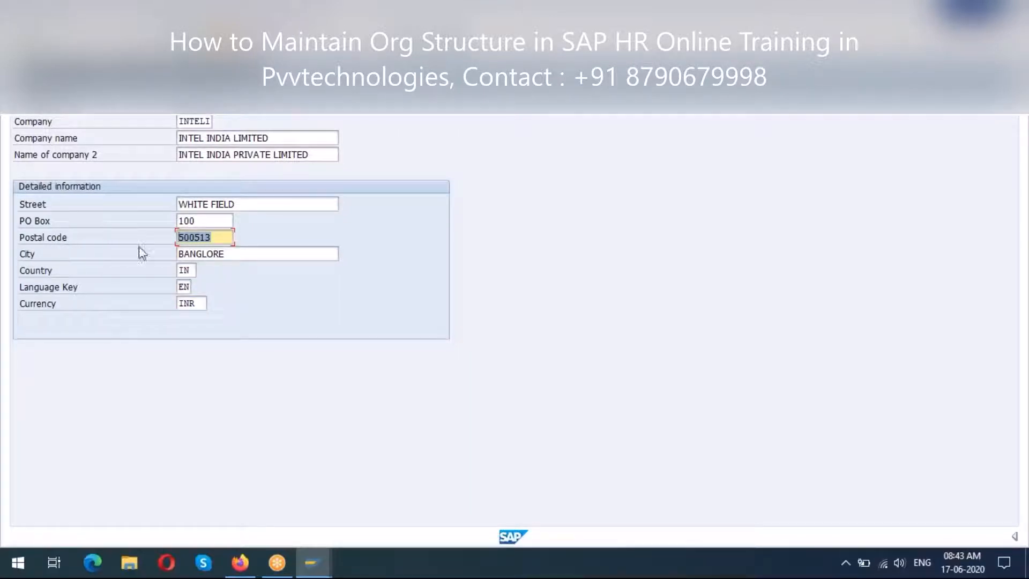
{"action": "left_click_drag", "start_coordinate": [230, 254], "coordinate": [176, 272]}
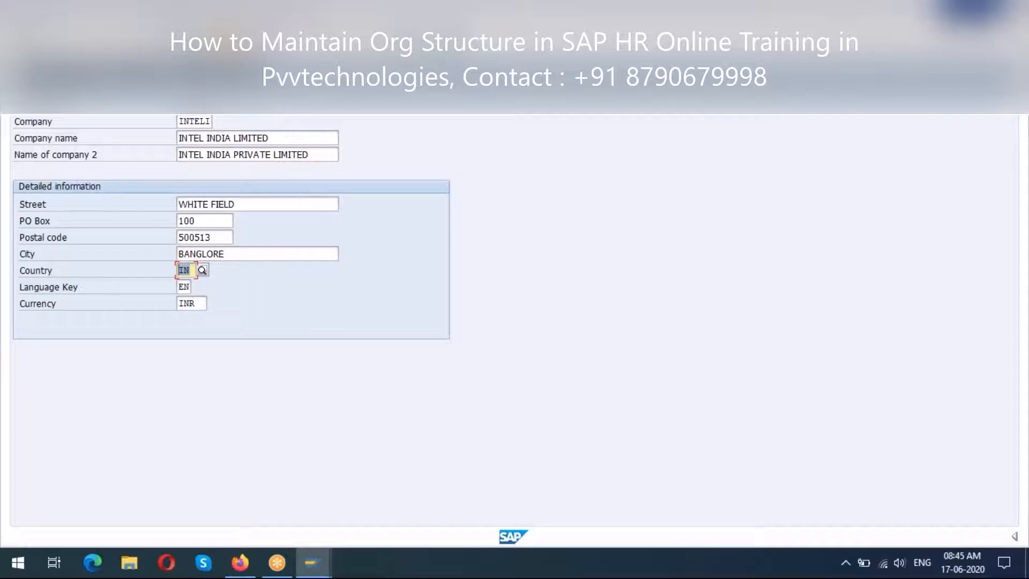
- Save the company and create a new customizing request with the short description INTEL INDIA LIMITED
{"action": "key", "text": "ctrl+s"}
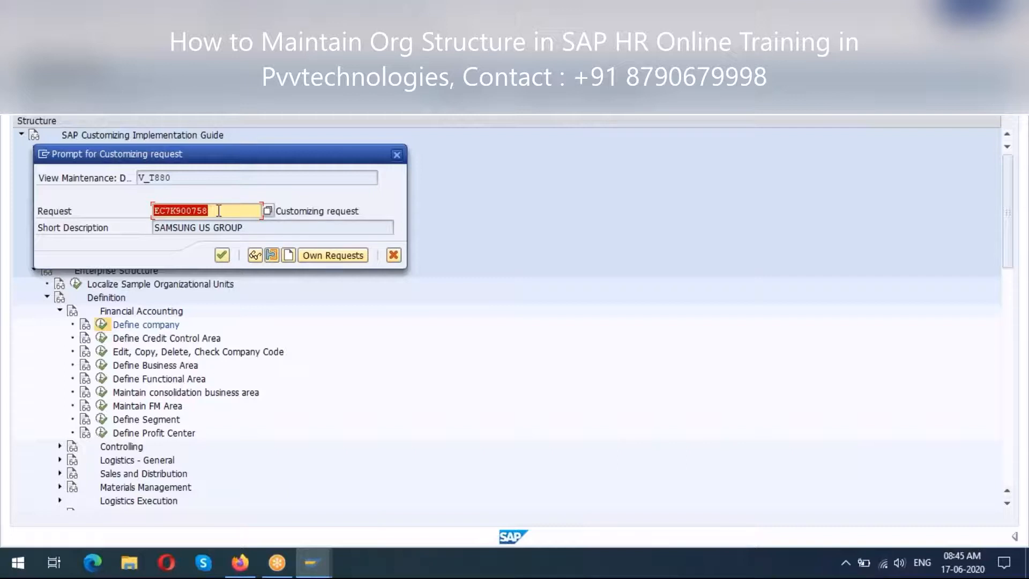
{"action": "left_click", "coordinate": [289, 256]}
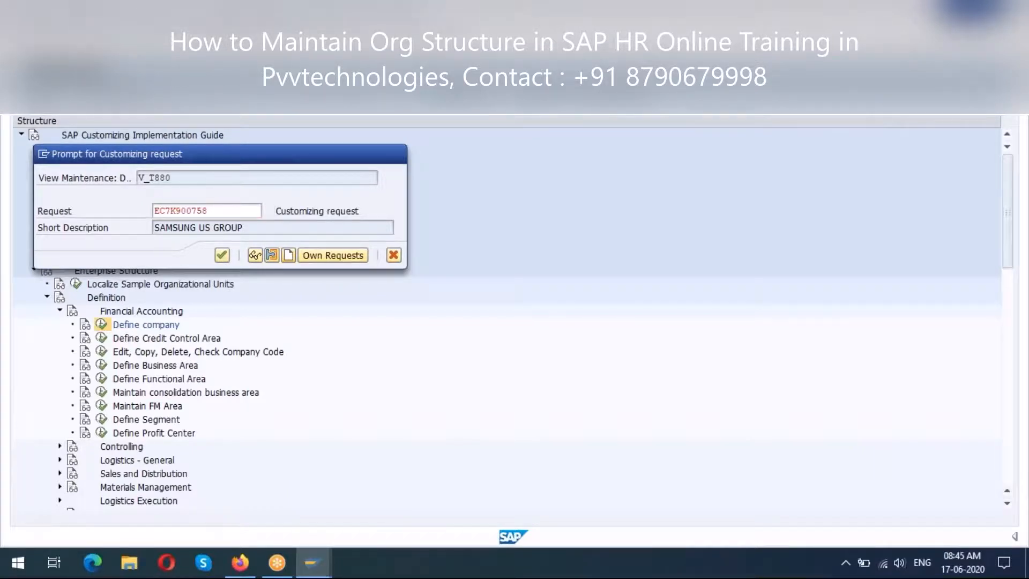
{"action": "type", "text": "INTEL INDIA "}
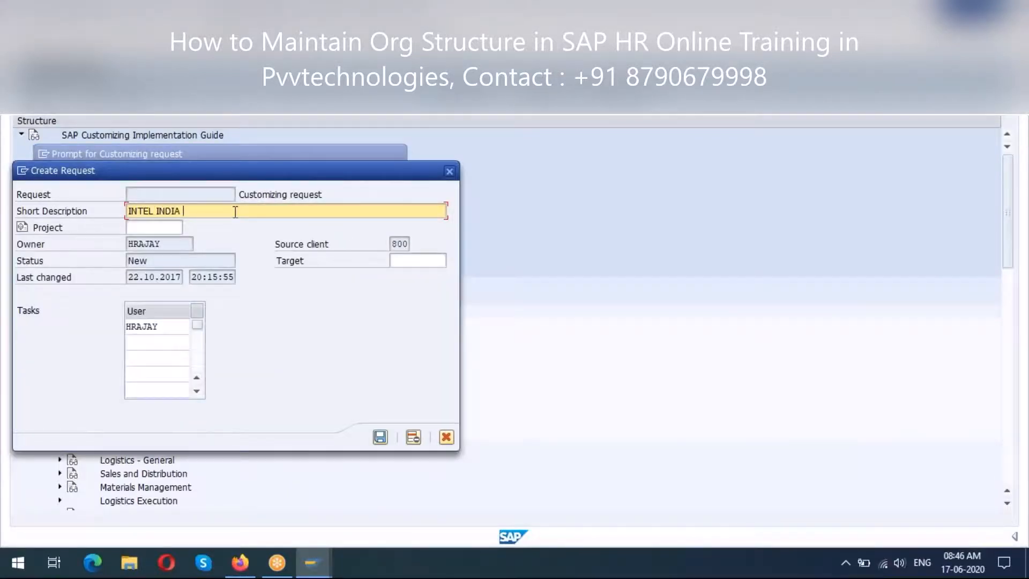
{"action": "type", "text": "LIMITED"}
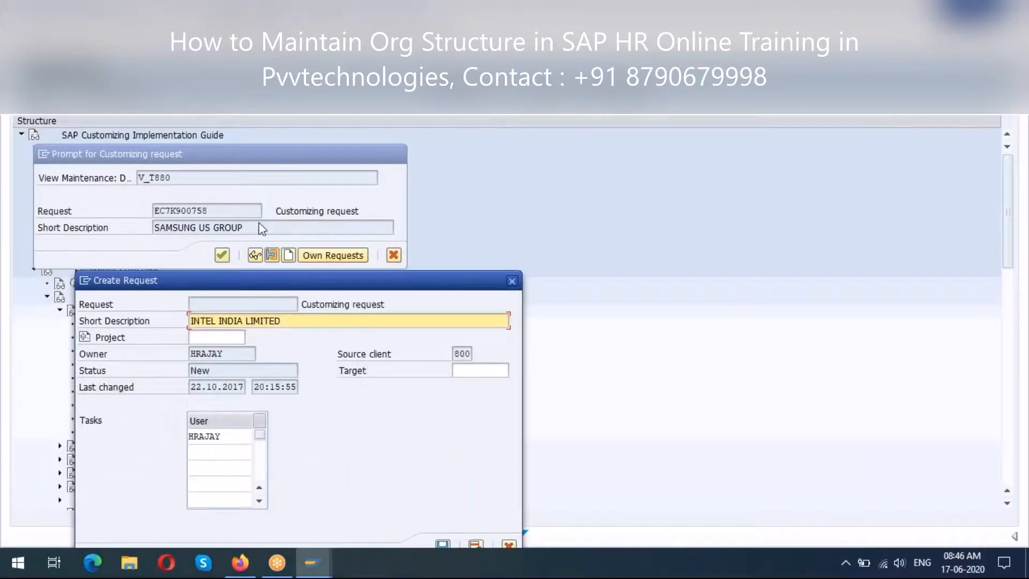
{"action": "left_click_drag", "start_coordinate": [310, 278], "coordinate": [324, 269]}
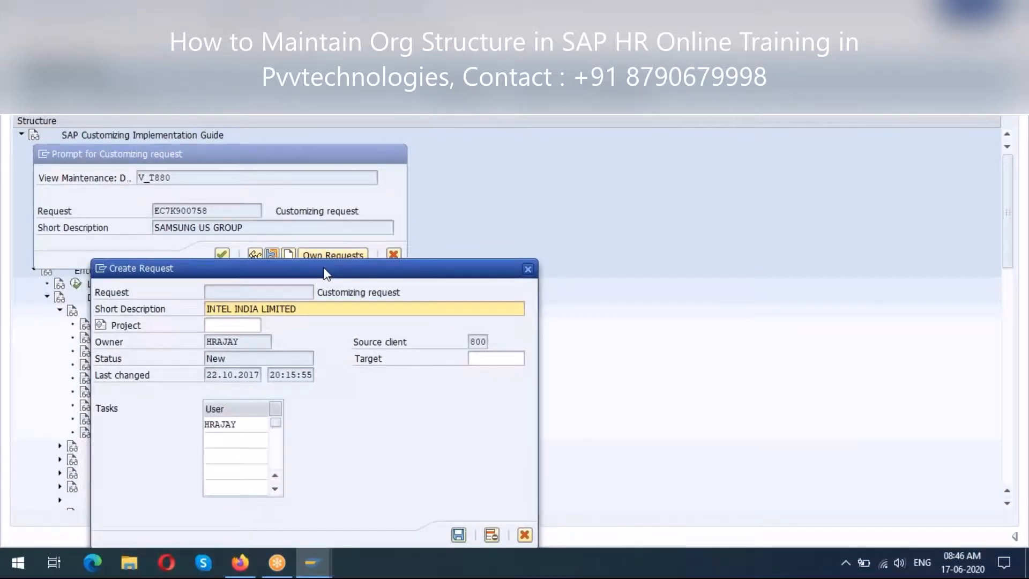
{"action": "left_click_drag", "start_coordinate": [324, 273], "coordinate": [551, 171]}
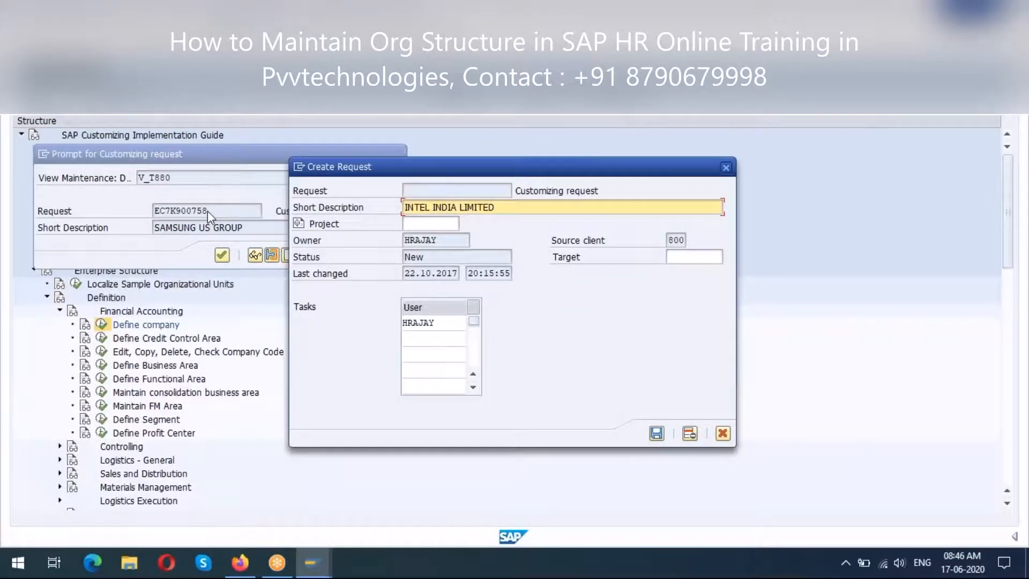
{"action": "left_click", "coordinate": [657, 434]}
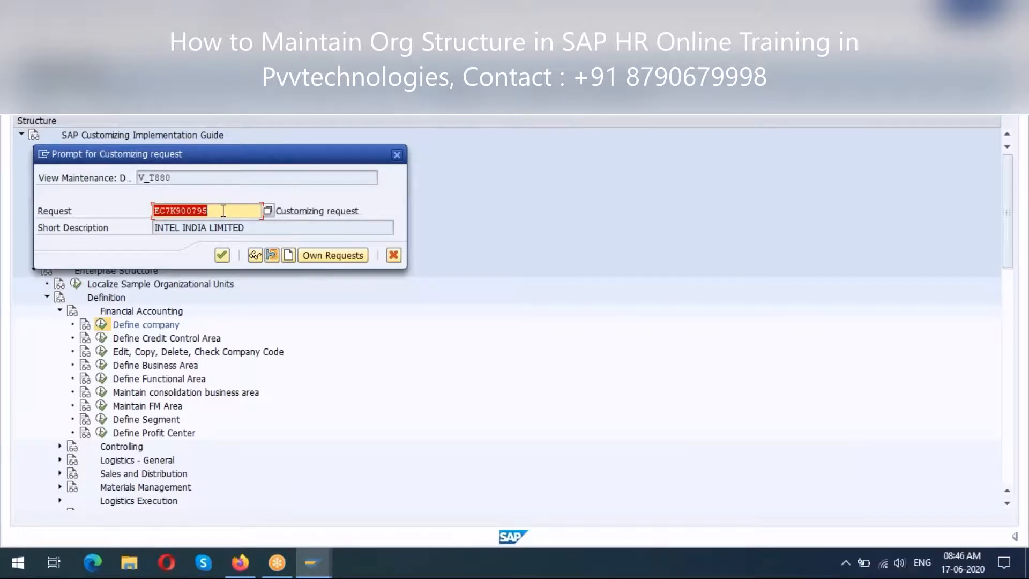
- Review the new request's number, description and view name, and confirm it for saving the company record
{"action": "left_click_drag", "start_coordinate": [223, 210], "coordinate": [180, 208]}
{"action": "left_click", "coordinate": [217, 210]}
{"action": "left_click_drag", "start_coordinate": [212, 210], "coordinate": [153, 210]}
{"action": "key", "text": "Tab"}
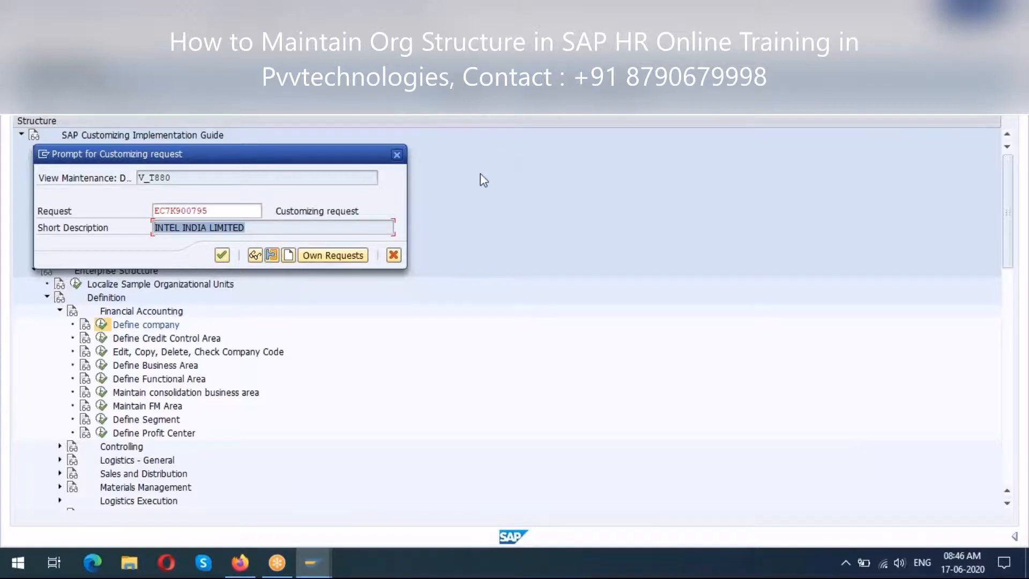
{"action": "left_click_drag", "start_coordinate": [176, 179], "coordinate": [138, 179]}
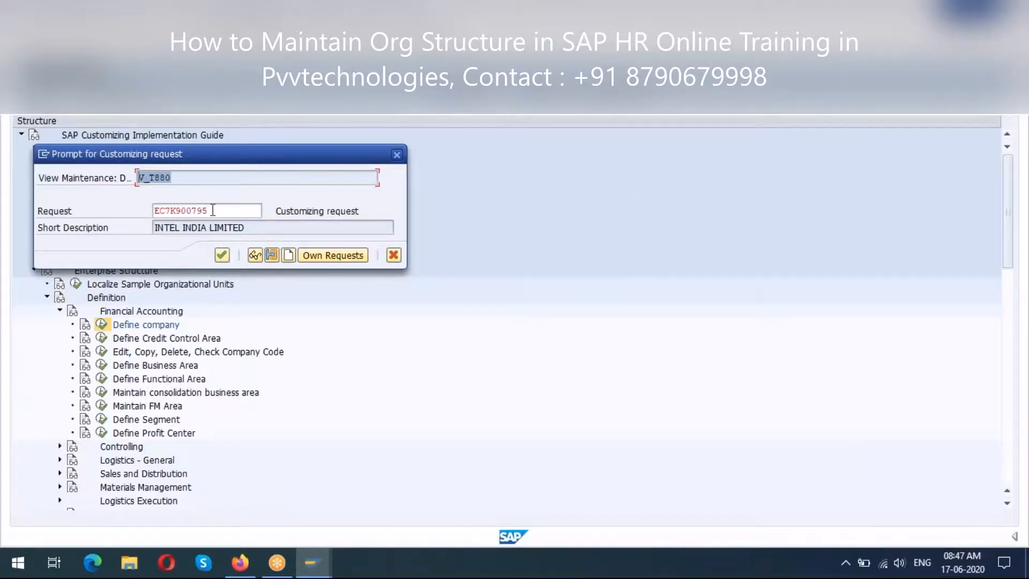
{"action": "left_click_drag", "start_coordinate": [213, 210], "coordinate": [152, 210]}
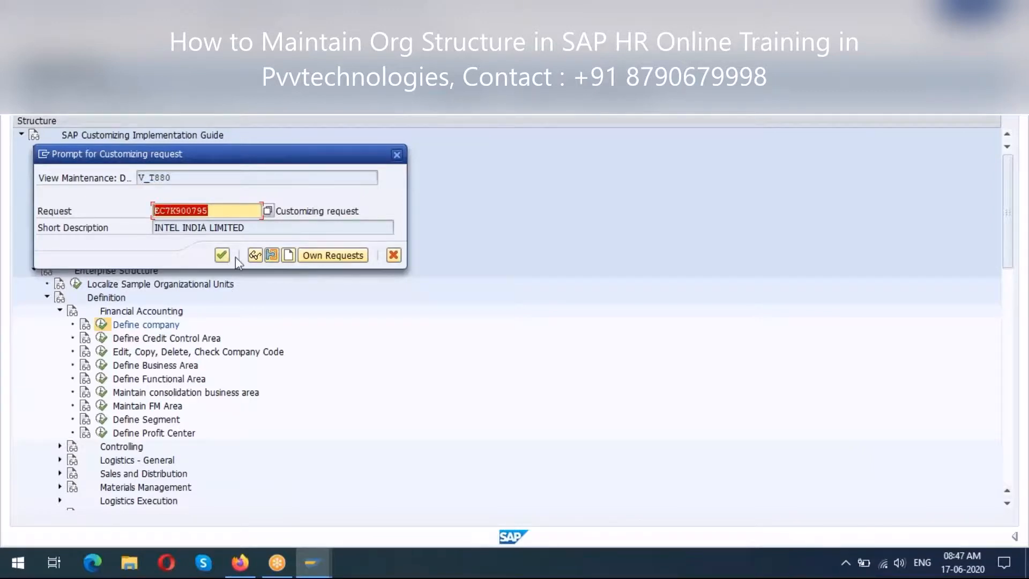
{"action": "left_click", "coordinate": [222, 255]}
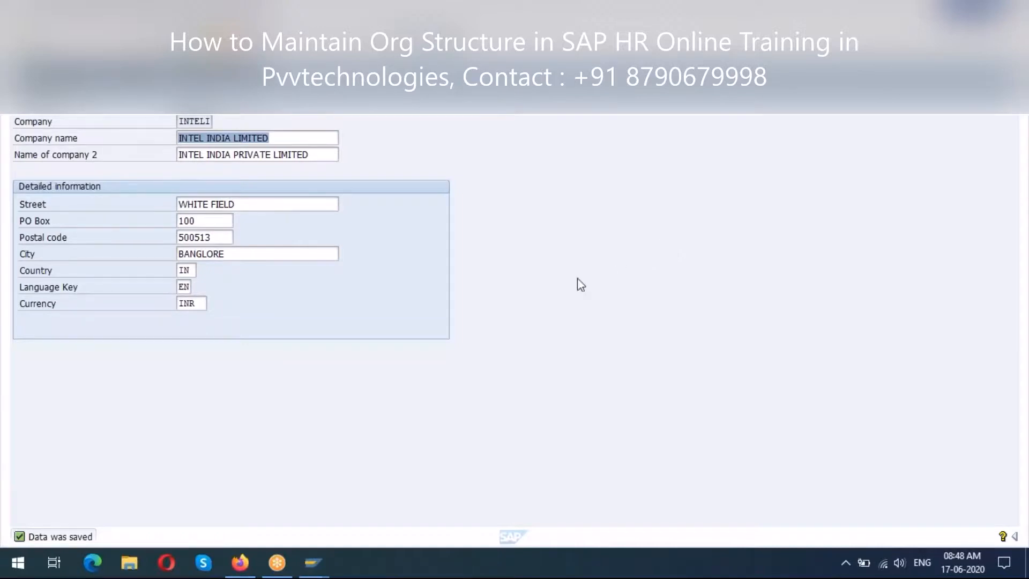
- Save the INTELI company record again and return to the Customizing Implementation Guide structure
{"action": "left_click", "coordinate": [268, 366]}
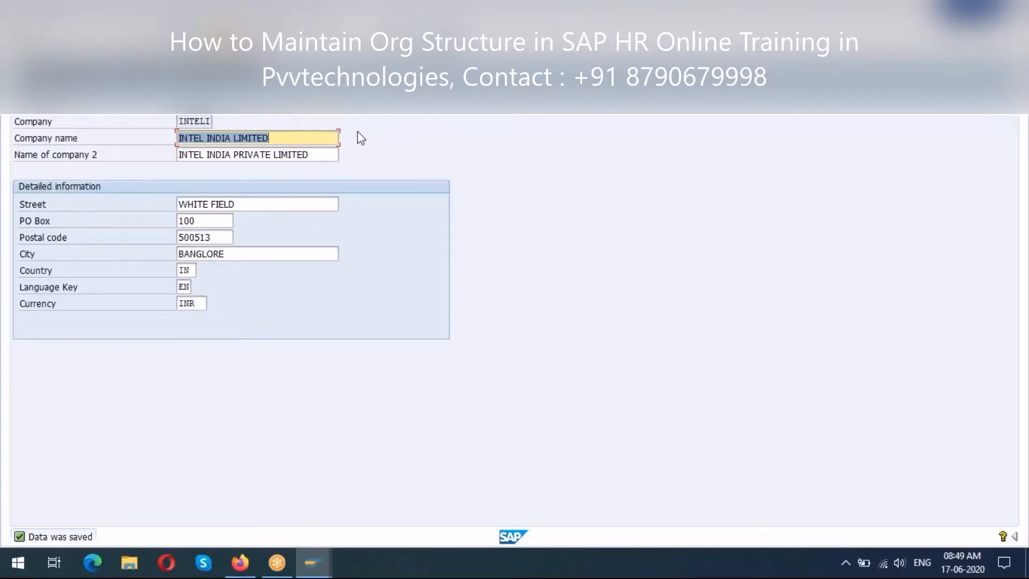
{"action": "key", "text": "ctrl+s"}
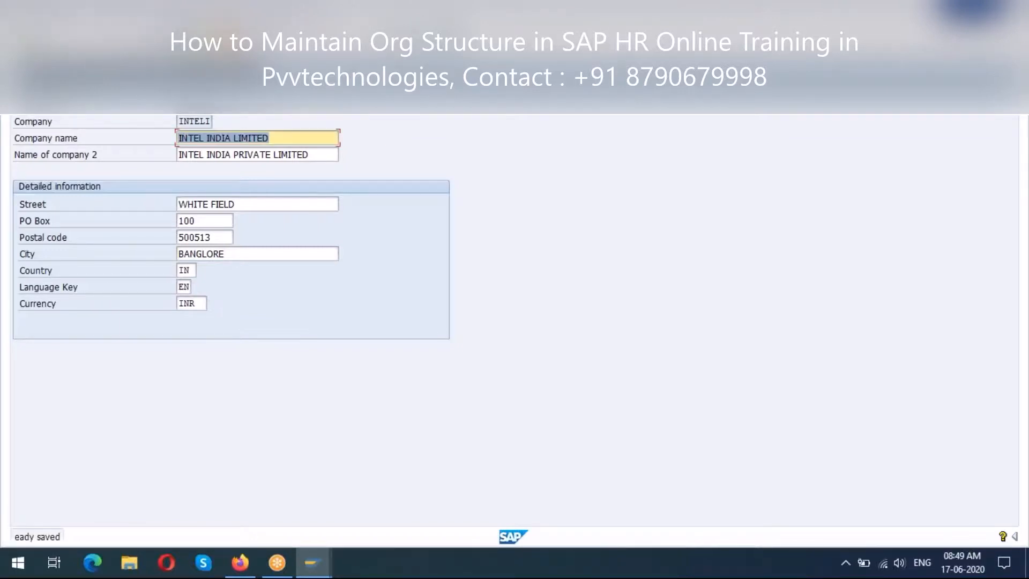
{"action": "key", "text": "ctrl+s"}
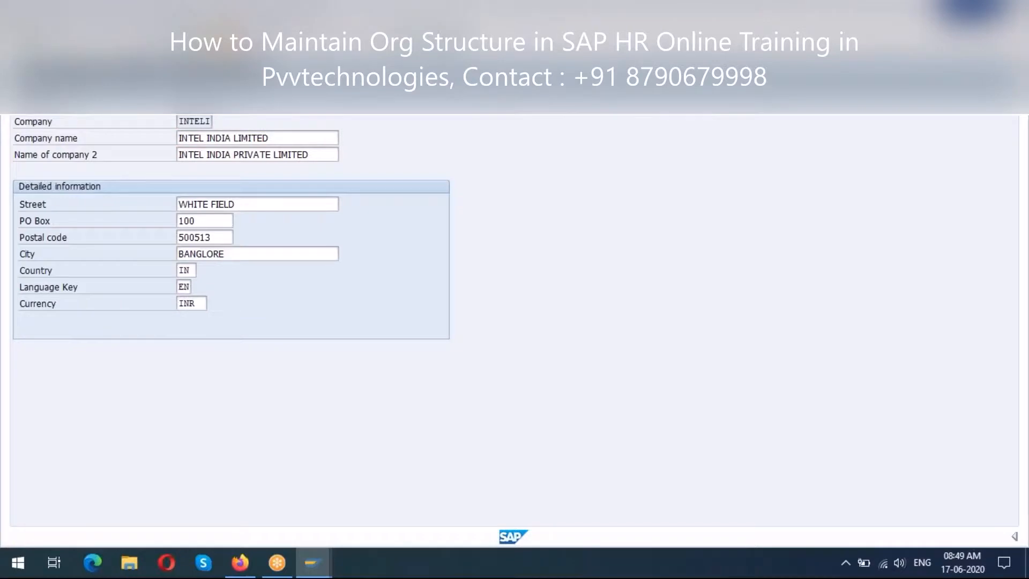
{"action": "key", "text": "F3"}
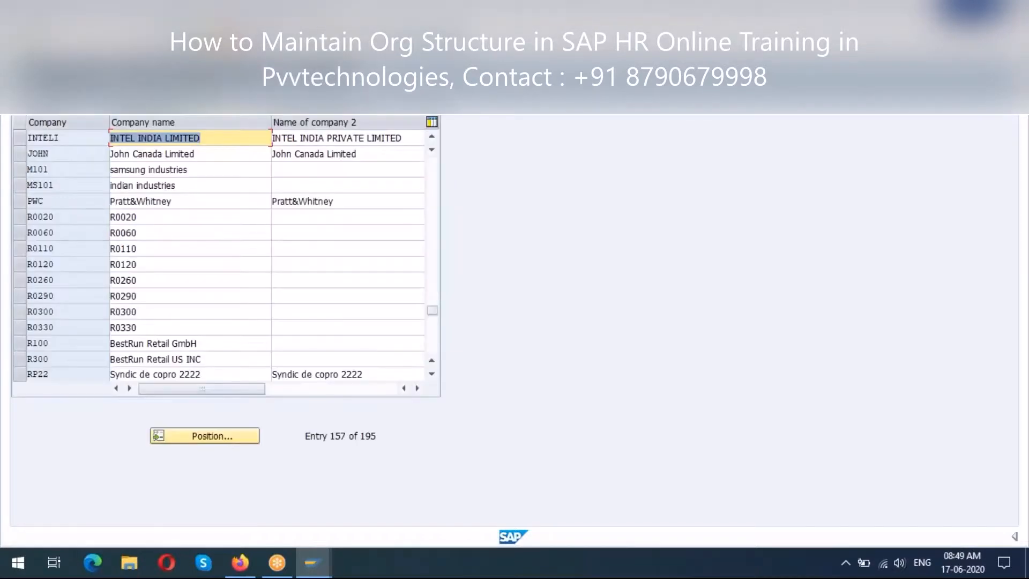
{"action": "key", "text": "F3"}
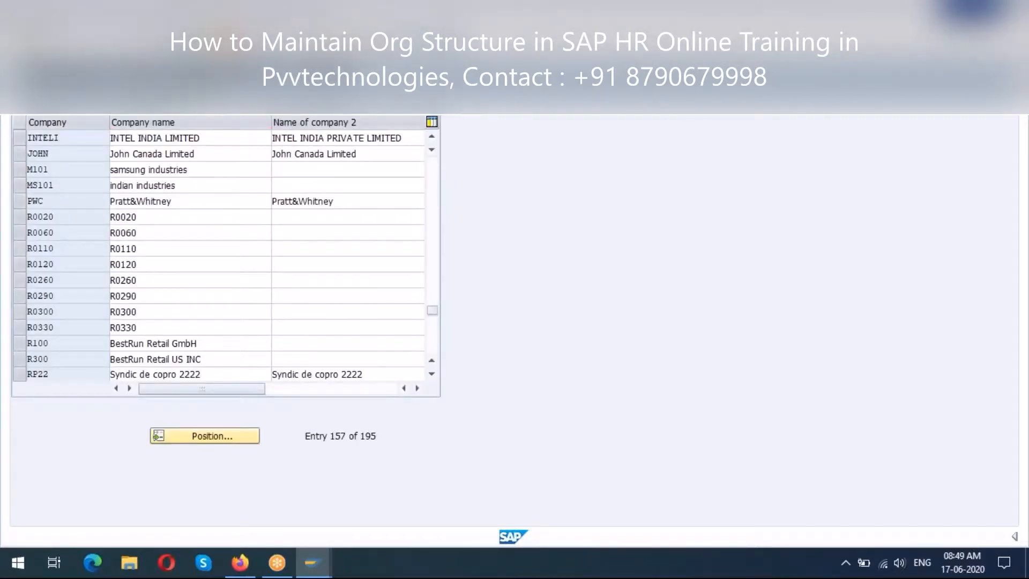
{"action": "key", "text": "F3"}
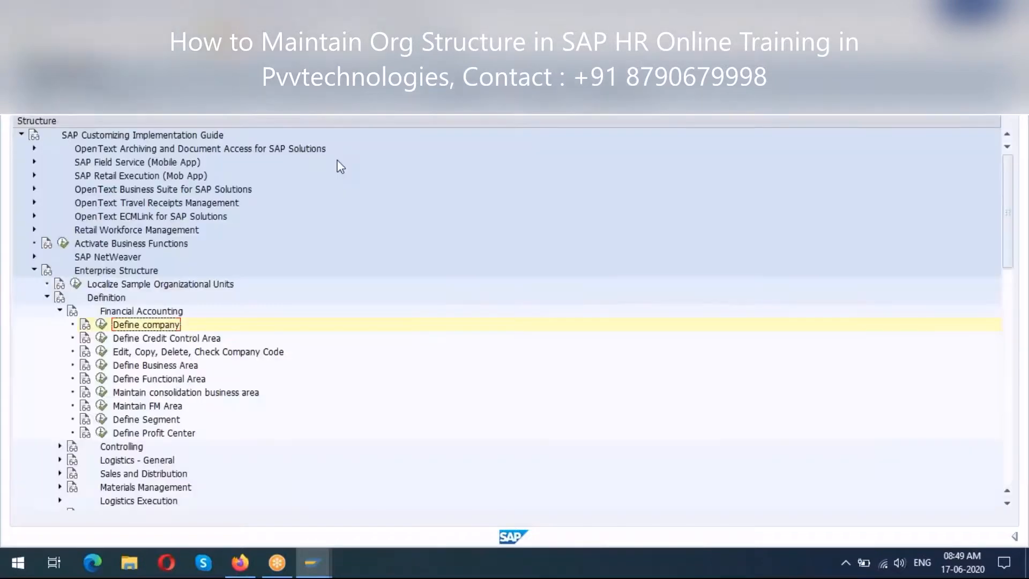
- Open the Edit Company Code Data activity of Edit, Copy, Delete, Check Company Code under Financial Accounting
{"action": "scroll", "coordinate": [340, 167], "scroll_direction": "down", "scroll_amount": 2}
{"action": "scroll", "coordinate": [341, 167], "scroll_direction": "down", "scroll_amount": 2}
{"action": "left_click", "coordinate": [139, 216]}
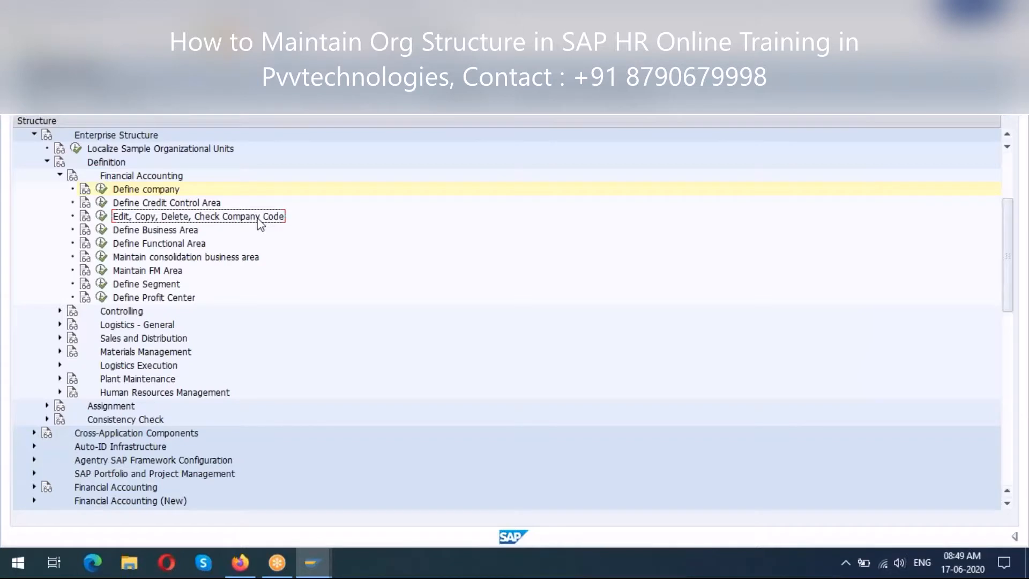
{"action": "left_click", "coordinate": [102, 217]}
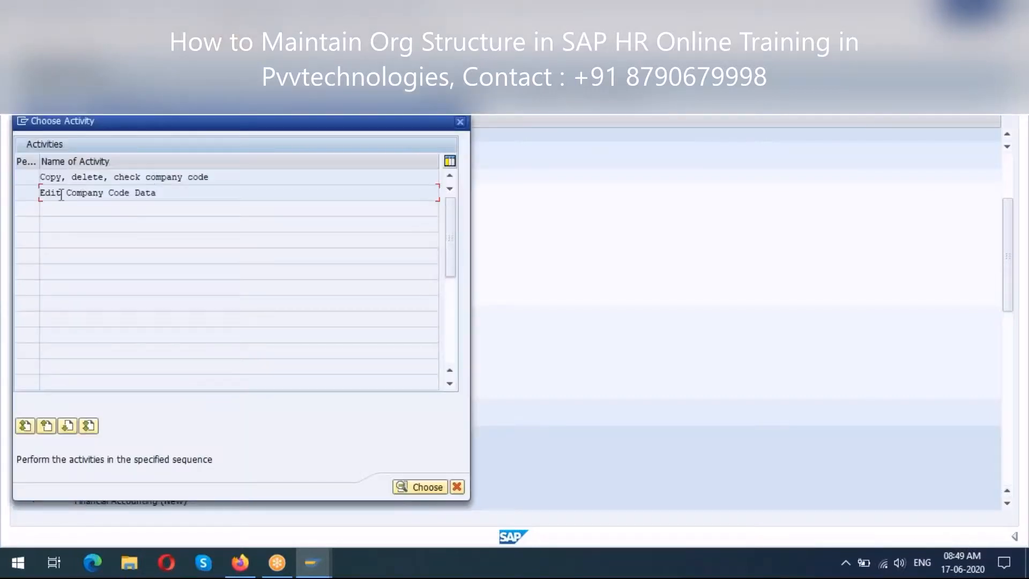
{"action": "double_click", "coordinate": [98, 193]}
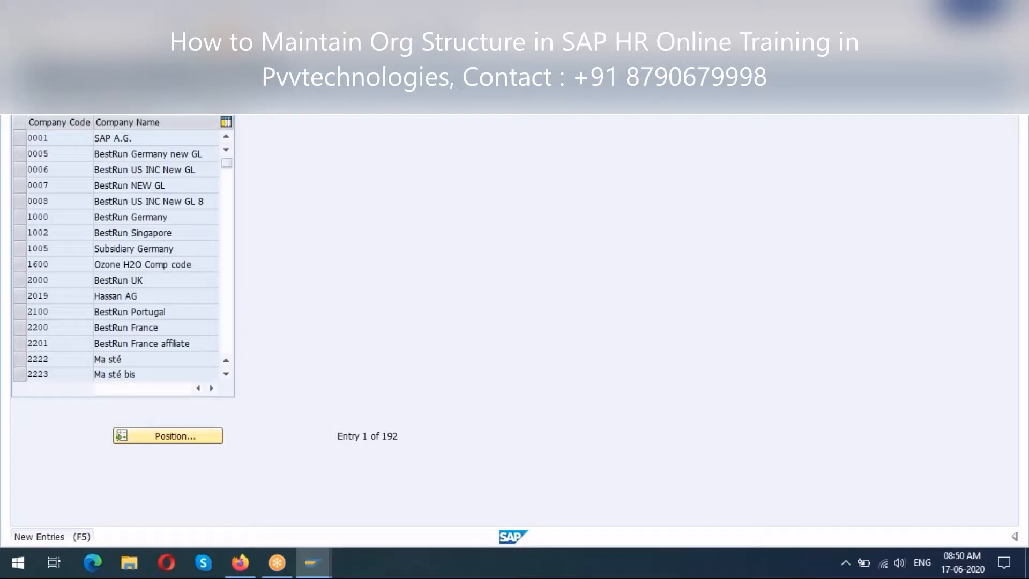
- Create a new company code entry and enter INT in its company code
{"action": "key", "text": "F5"}
{"action": "type", "text": "INT"}
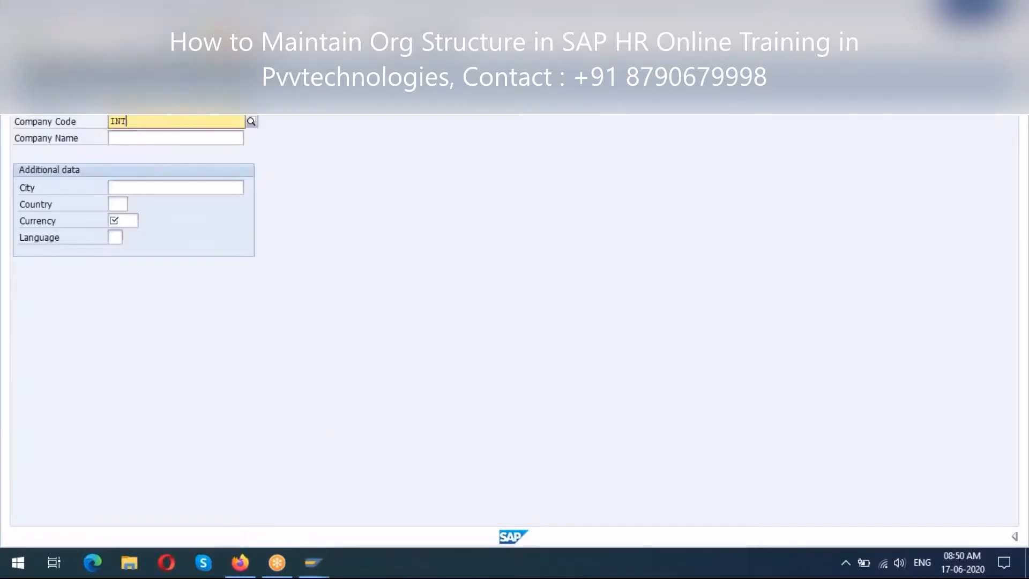